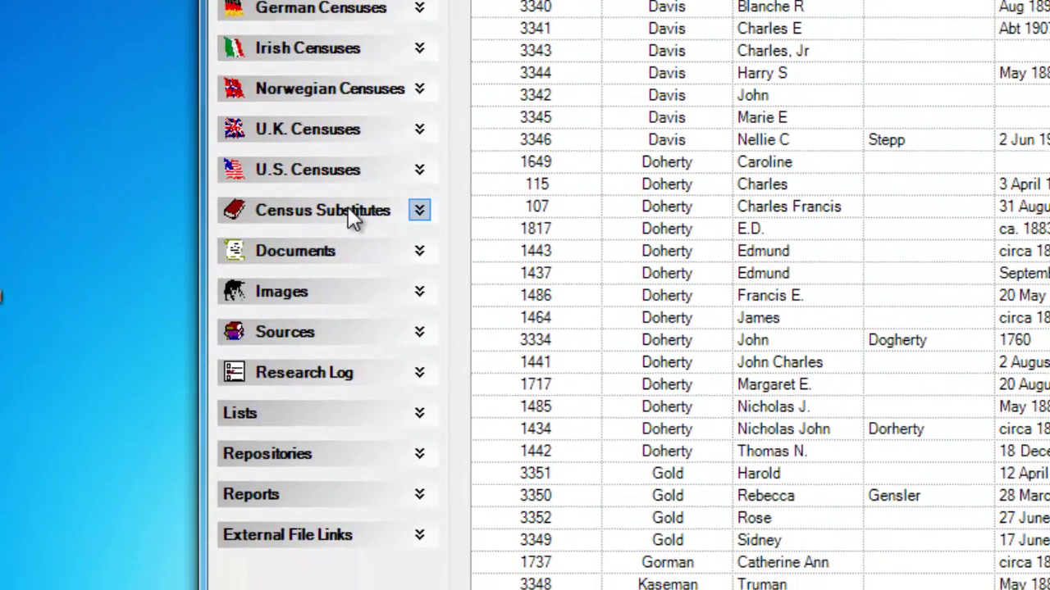
# - Expand the Census Substitutes and Documents sections to show the Generic Document list
pyautogui.click(352, 215)
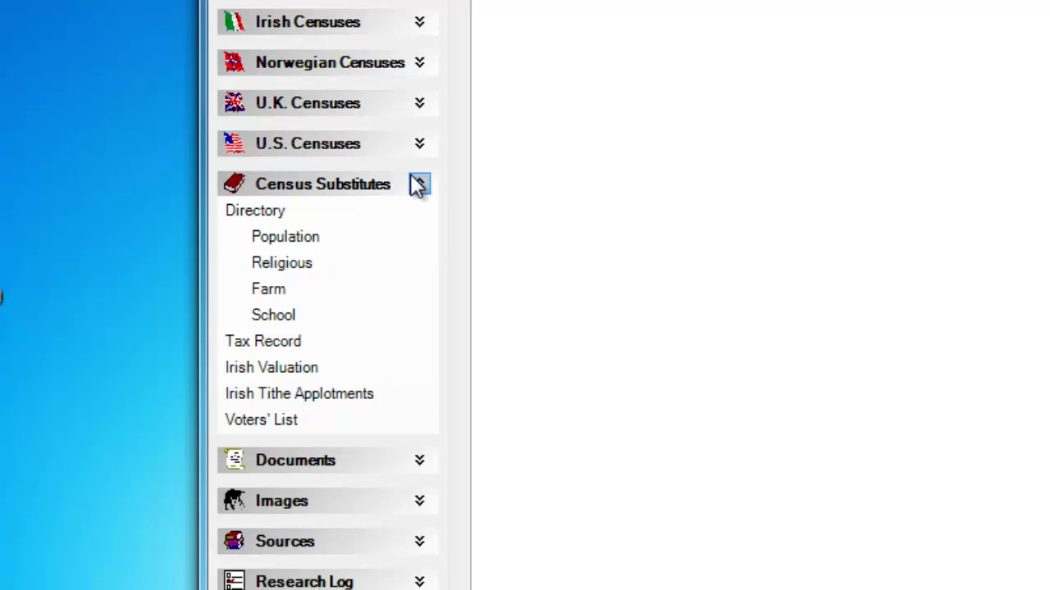
pyautogui.click(419, 461)
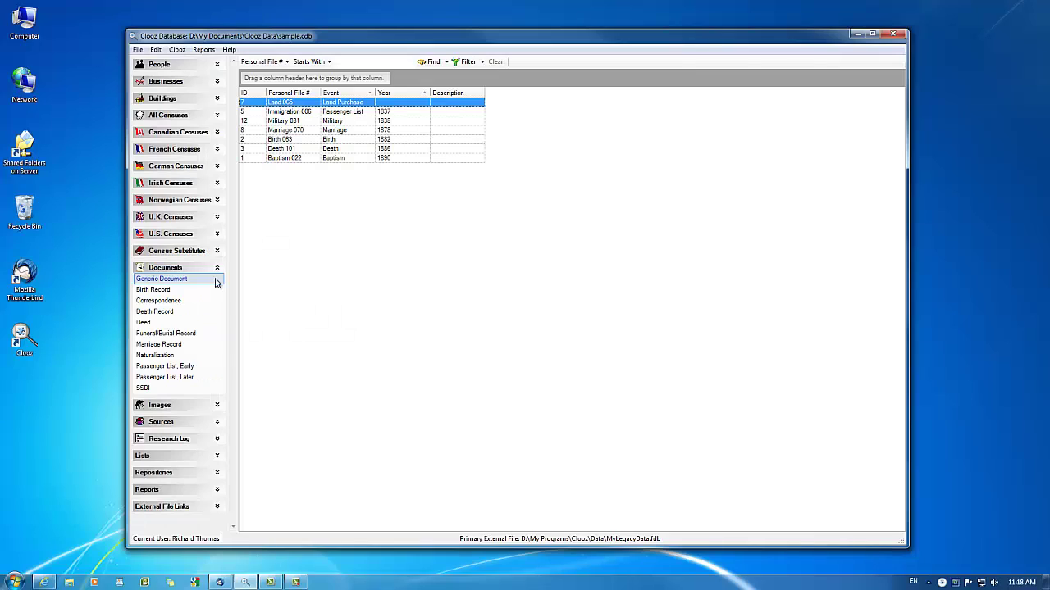
# - Start a new generic document, check its Description and Files/URL tabs, then cancel it unsaved
pyautogui.click(183, 280)
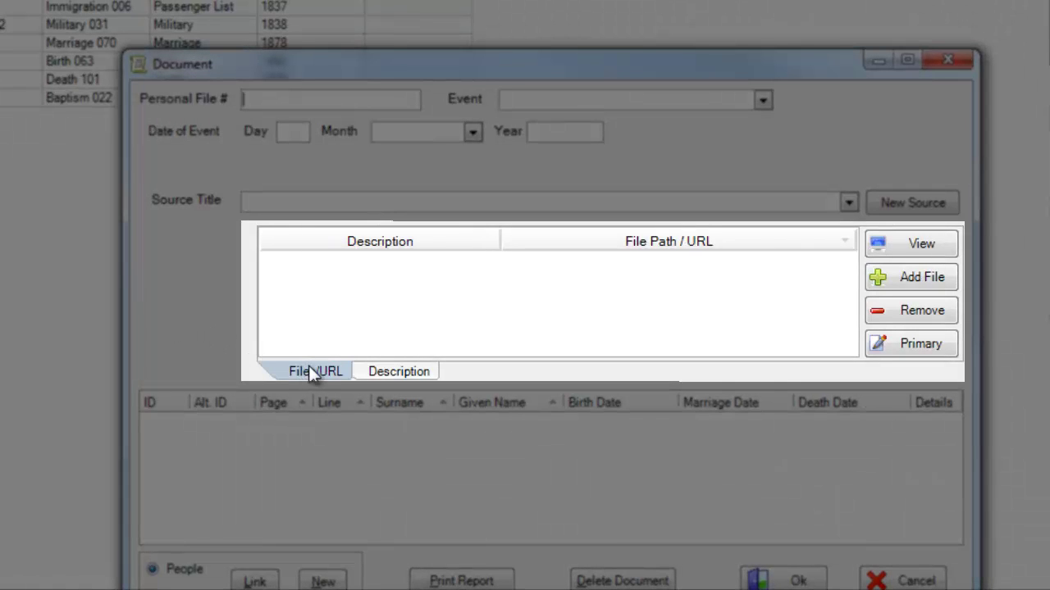
pyautogui.click(392, 375)
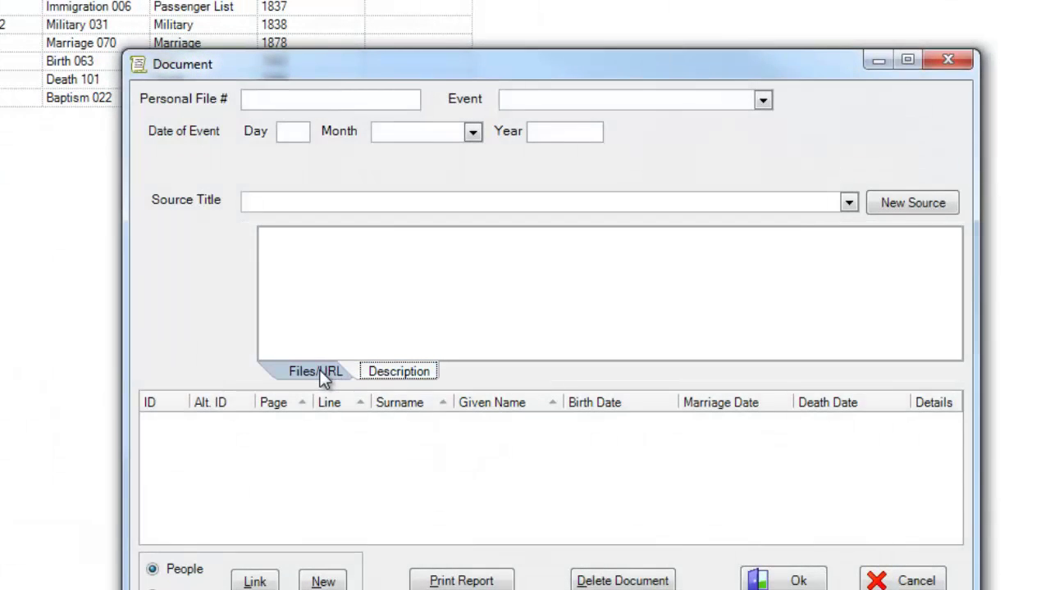
pyautogui.click(319, 371)
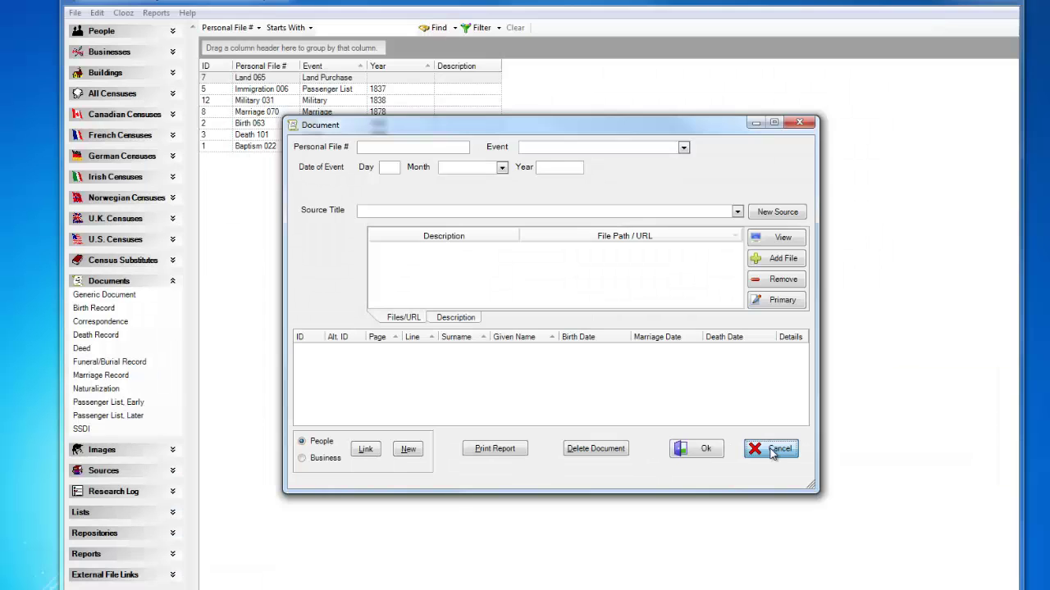
pyautogui.click(910, 468)
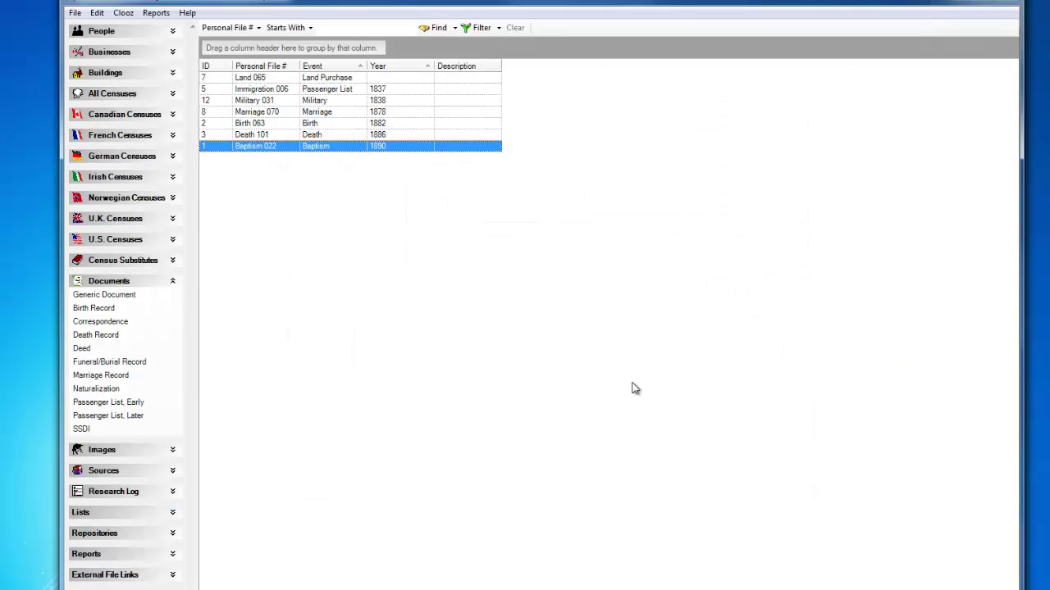
# - Show the People list and bring the Ancestry 1930 census page up beside Clooz
pyautogui.click(108, 32)
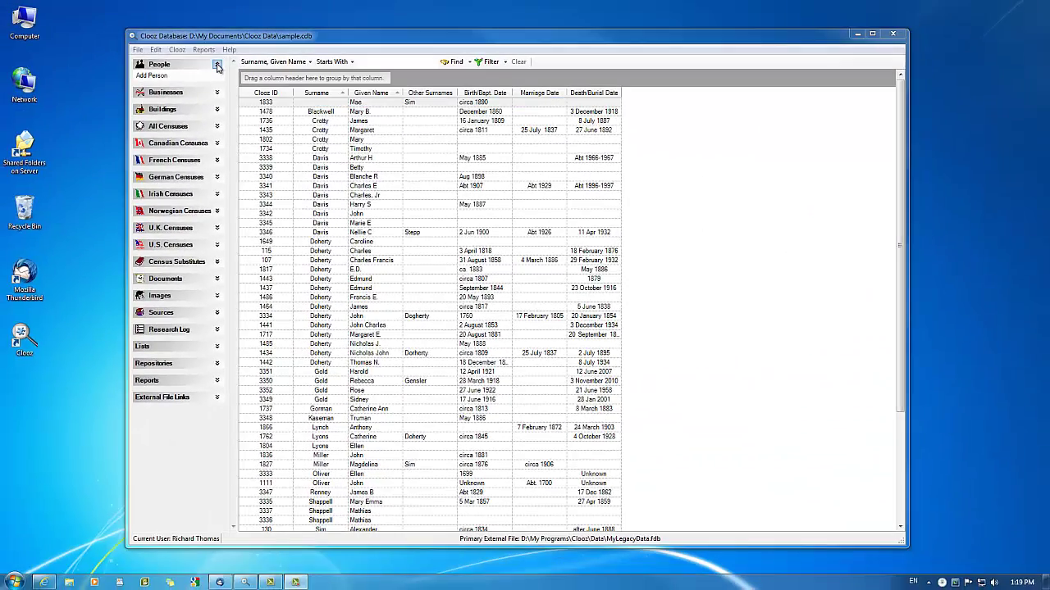
pyautogui.click(44, 582)
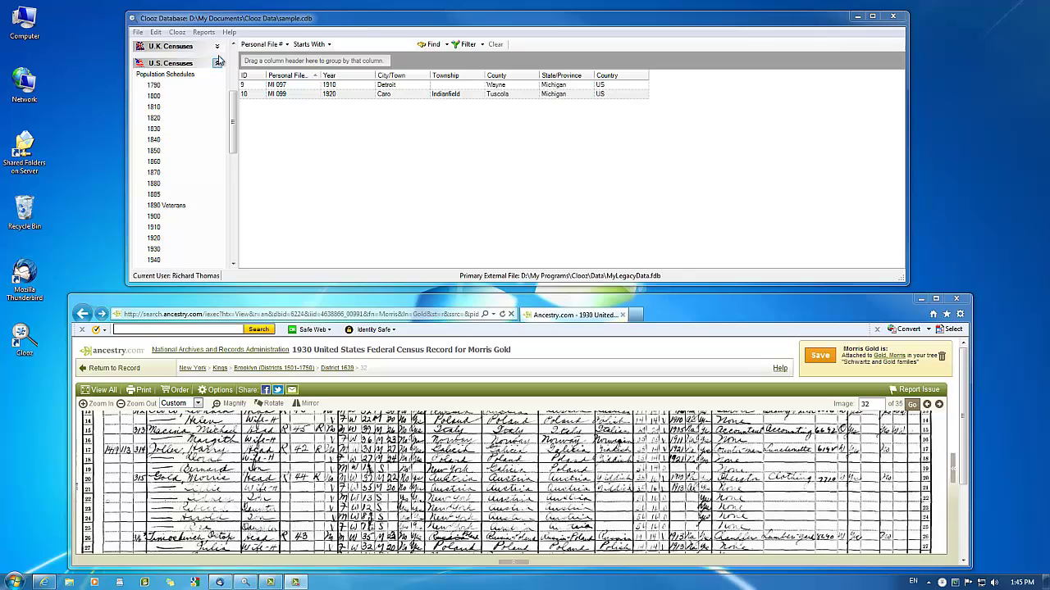
# - Create a 1930 census record with SD 30, ED 1639, New York, Kings County, Brooklyn
pyautogui.doubleClick(165, 250)
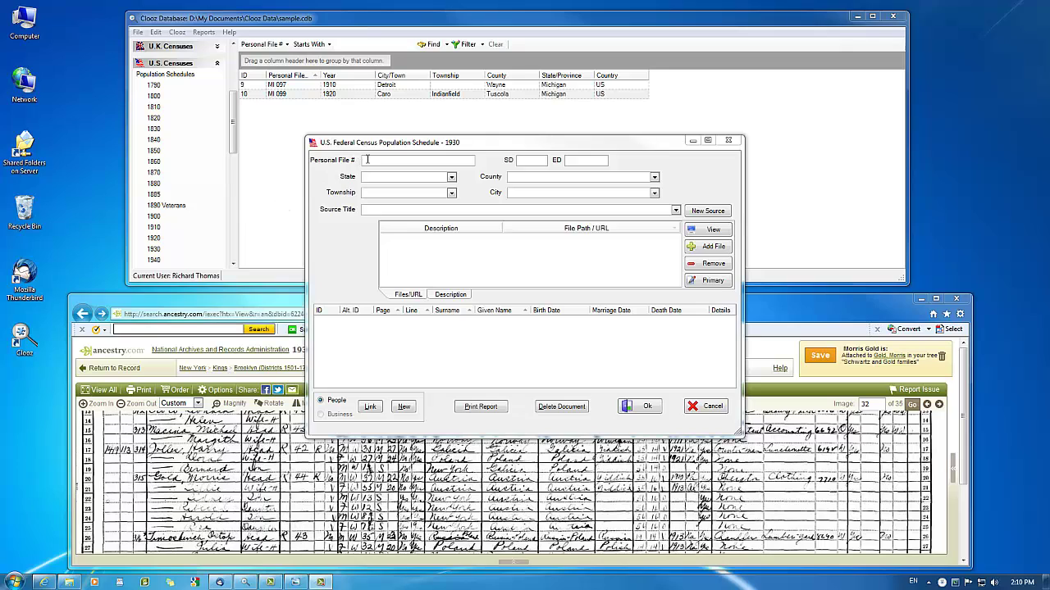
pyautogui.click(367, 160)
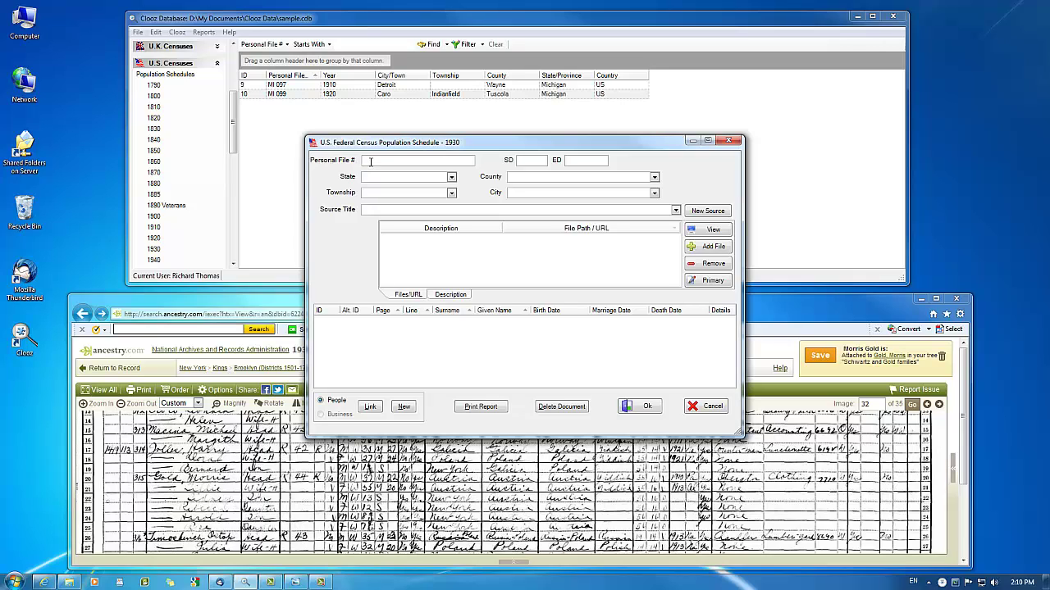
pyautogui.click(526, 160)
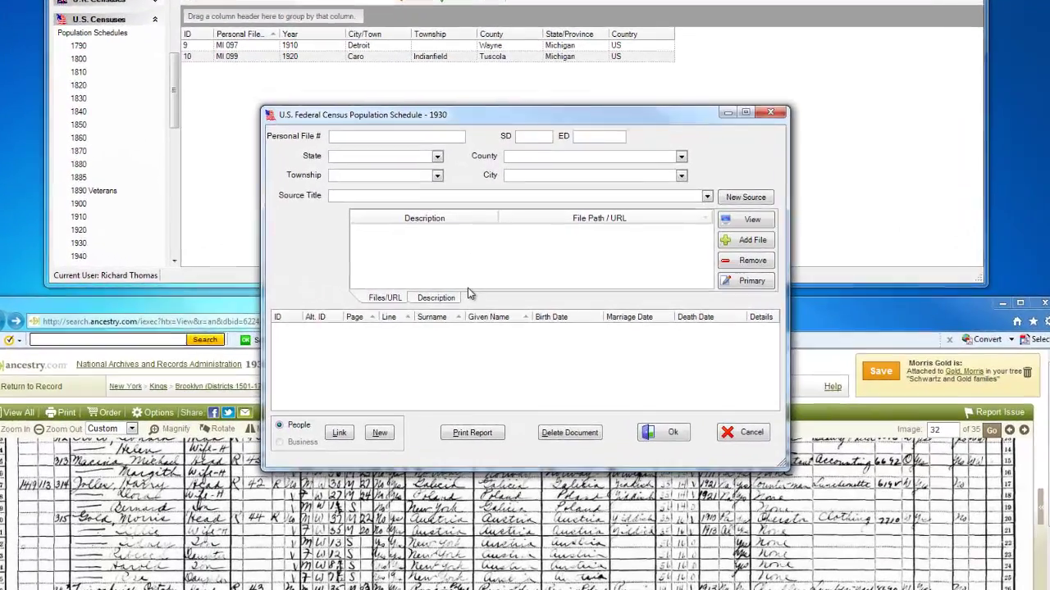
pyautogui.write('30')
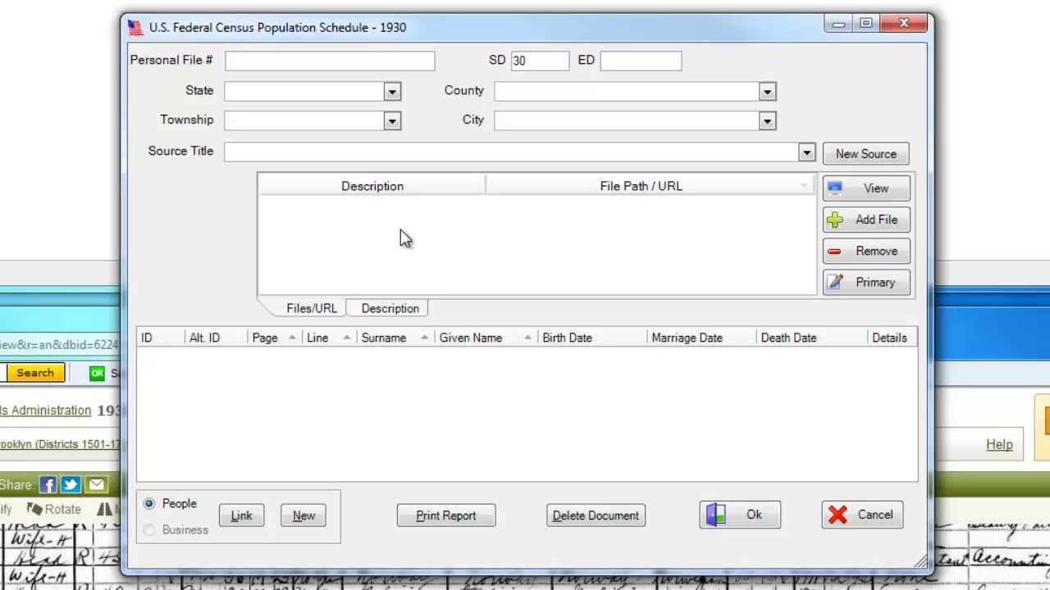
pyautogui.write('1639')
pyautogui.press('Tab')
pyautogui.write('New')
pyautogui.write(' York')
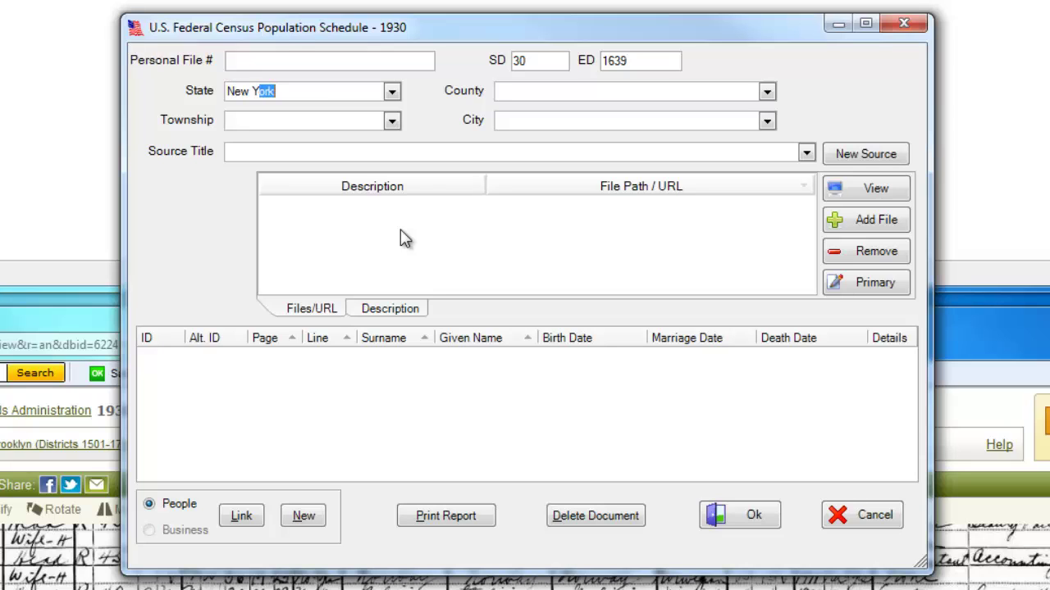
pyautogui.press('Tab')
pyautogui.press('Tab')
pyautogui.press('Tab')
pyautogui.write('Br')
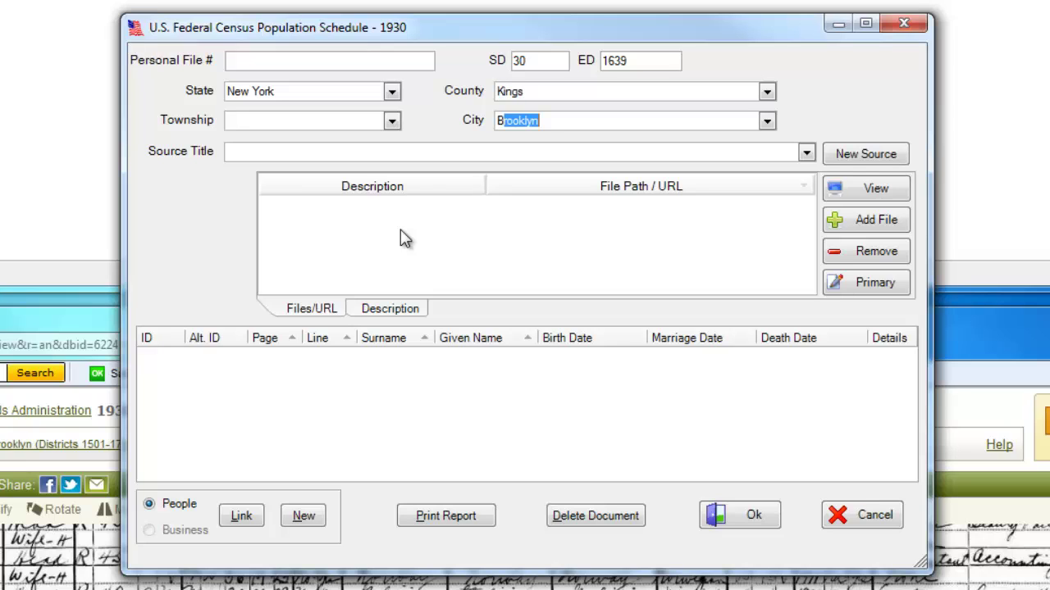
pyautogui.press('Tab')
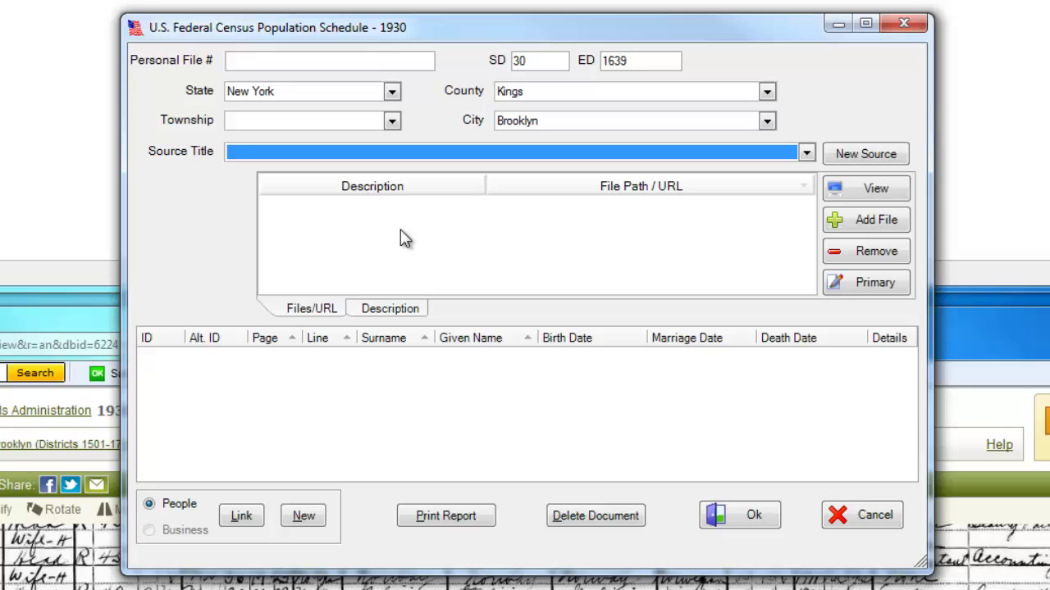
# - Choose '1930 US Census, population schedule' as the source and review its details without changes
pyautogui.click(807, 158)
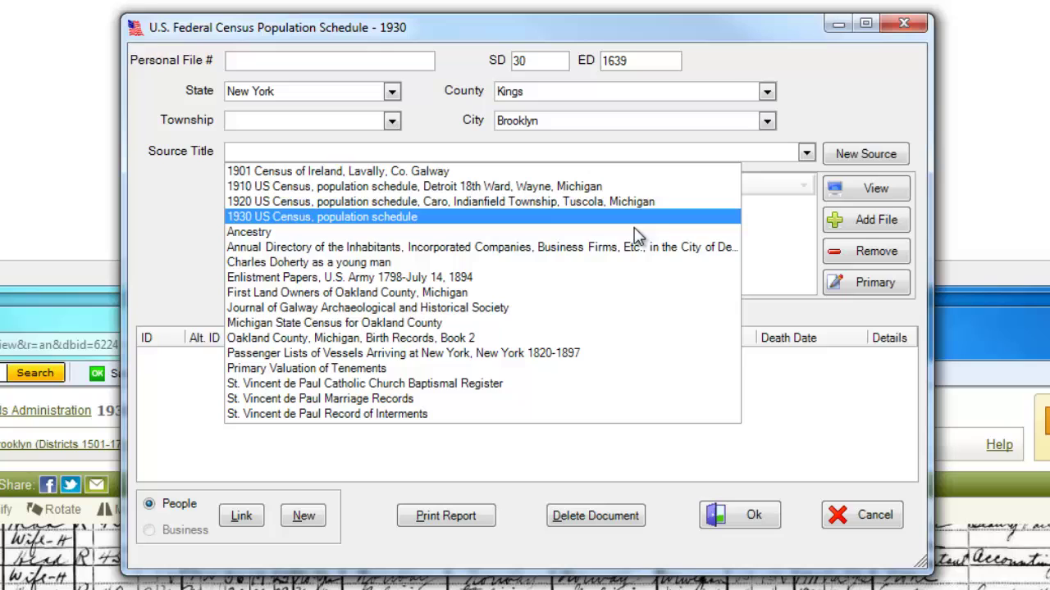
pyautogui.click(283, 218)
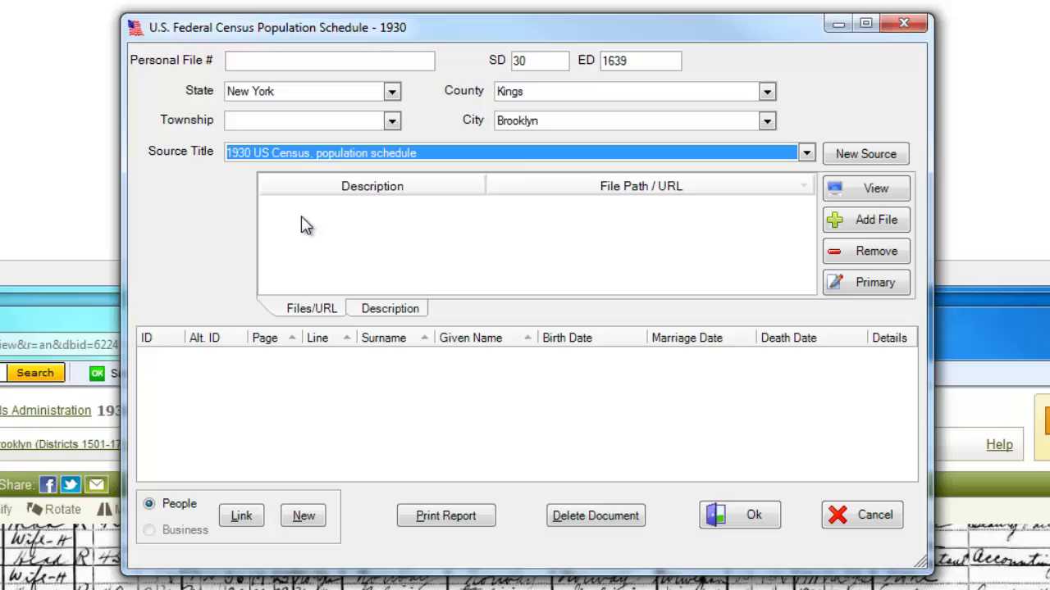
pyautogui.rightClick(510, 156)
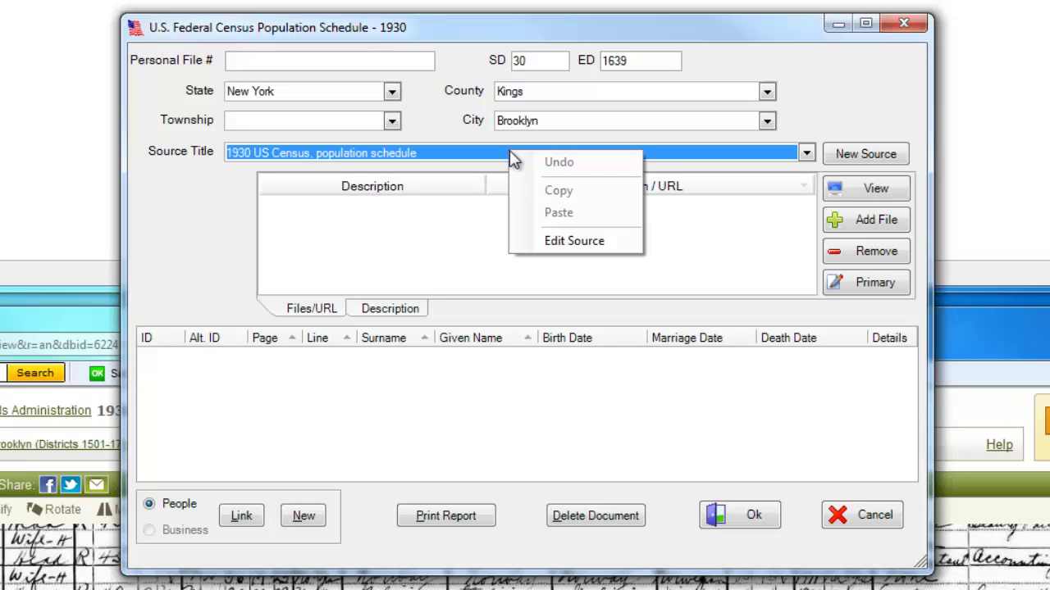
pyautogui.click(551, 241)
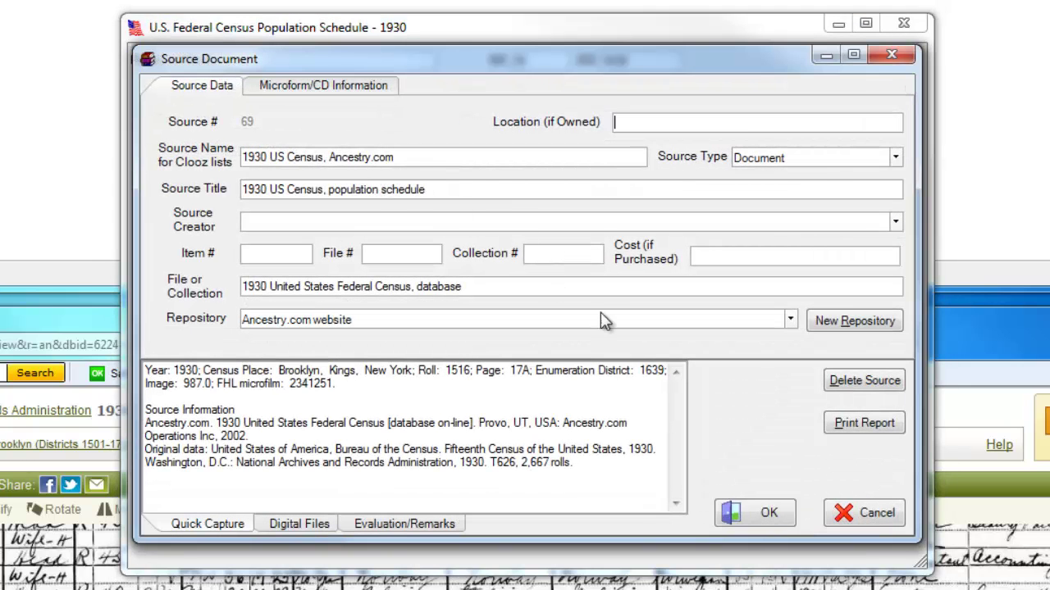
pyautogui.click(850, 513)
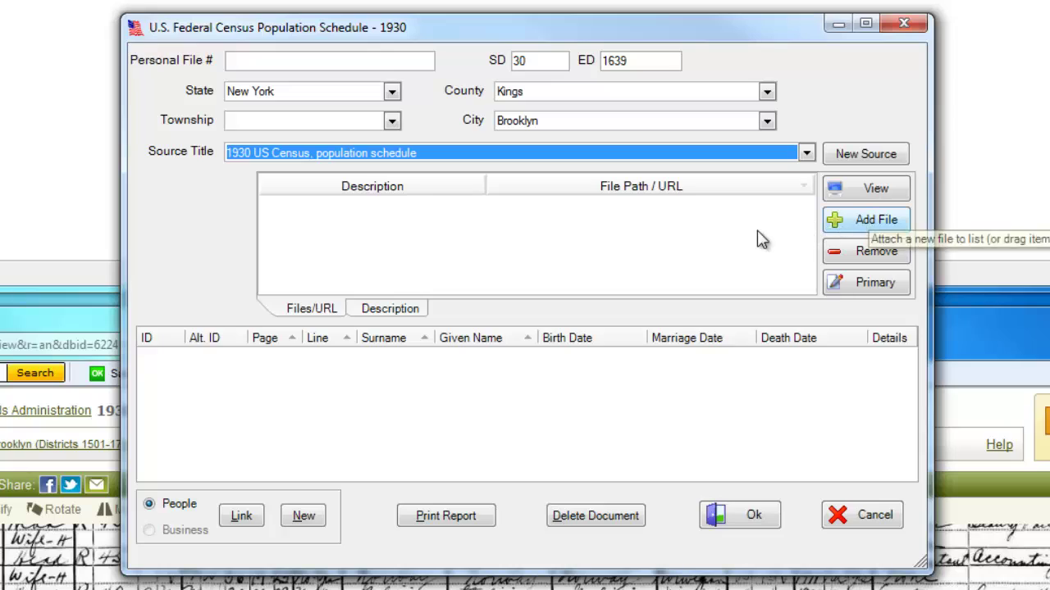
# - Attach the 1930 census JPG from Clooz Attachments, described as '1930 Census image'
pyautogui.click(311, 310)
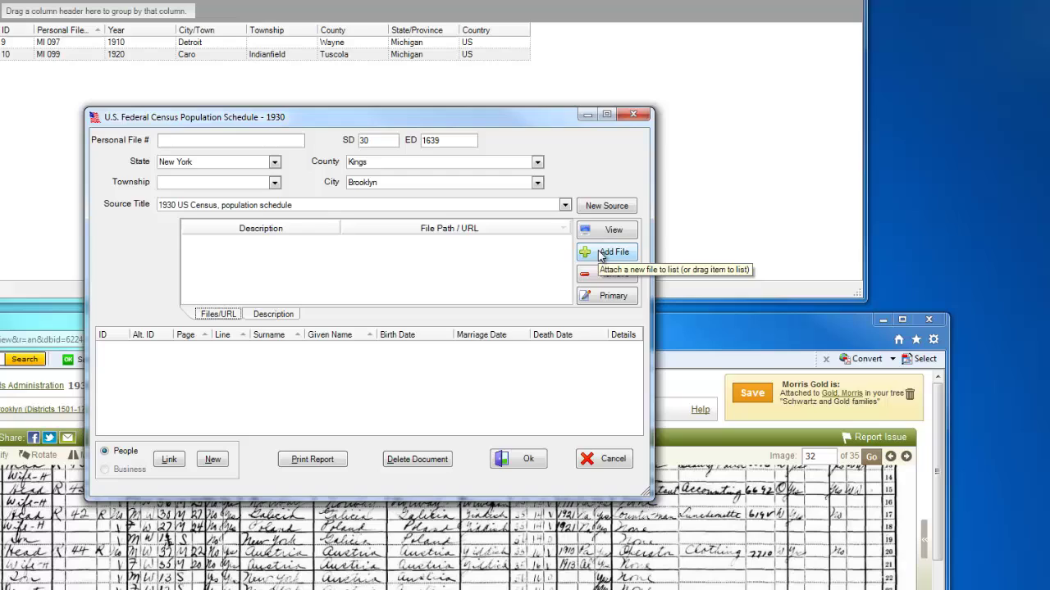
pyautogui.click(607, 253)
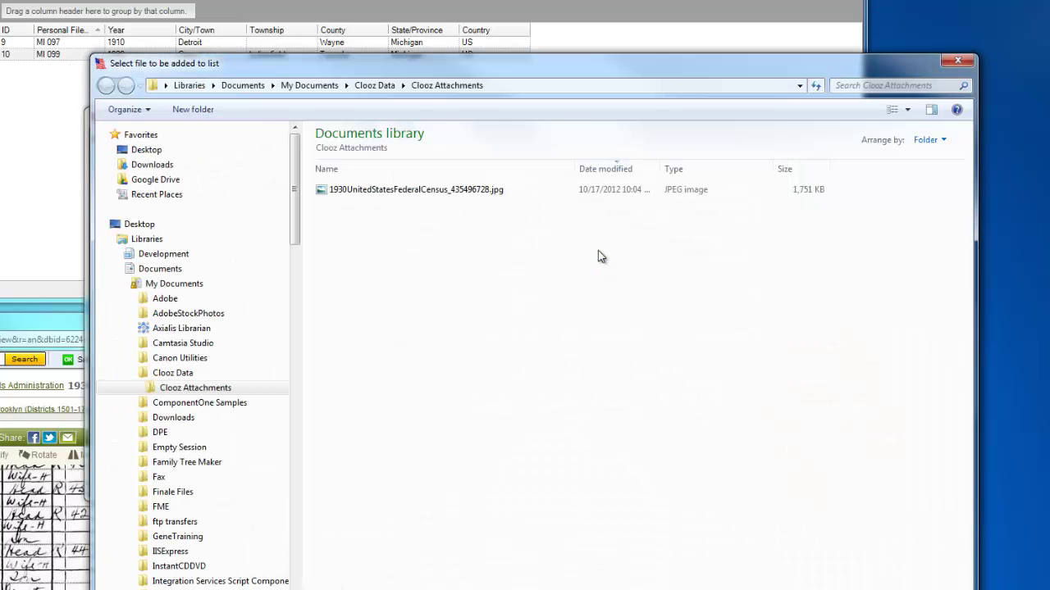
pyautogui.doubleClick(388, 196)
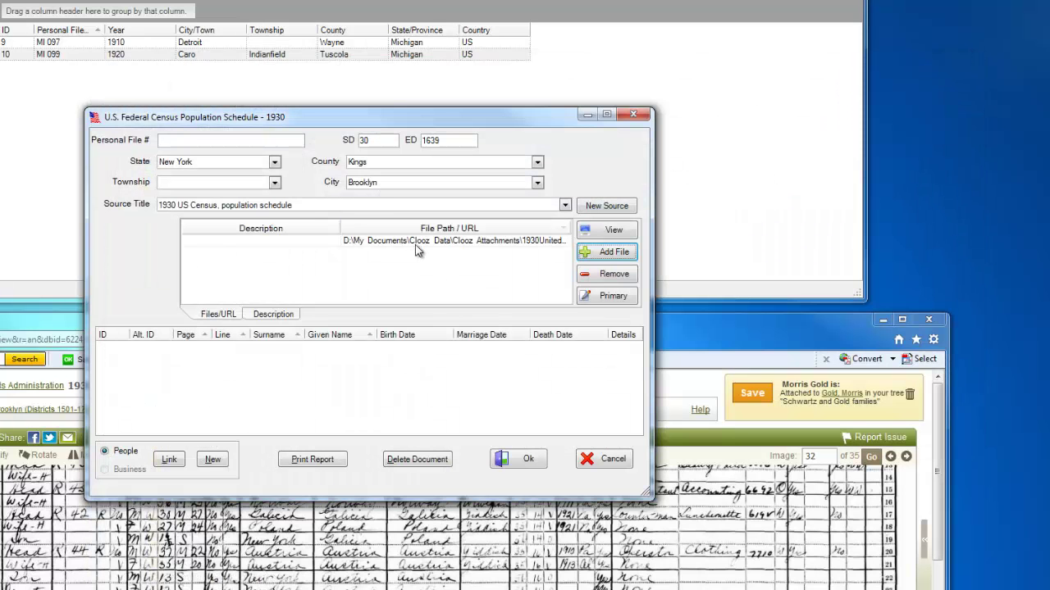
pyautogui.click(253, 241)
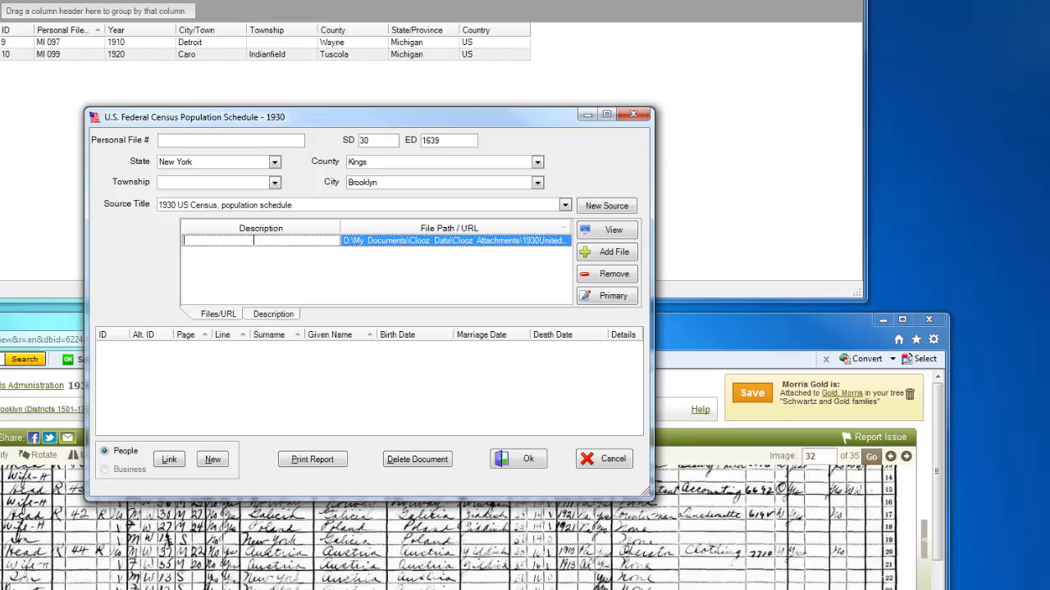
pyautogui.write('1930 Census image')
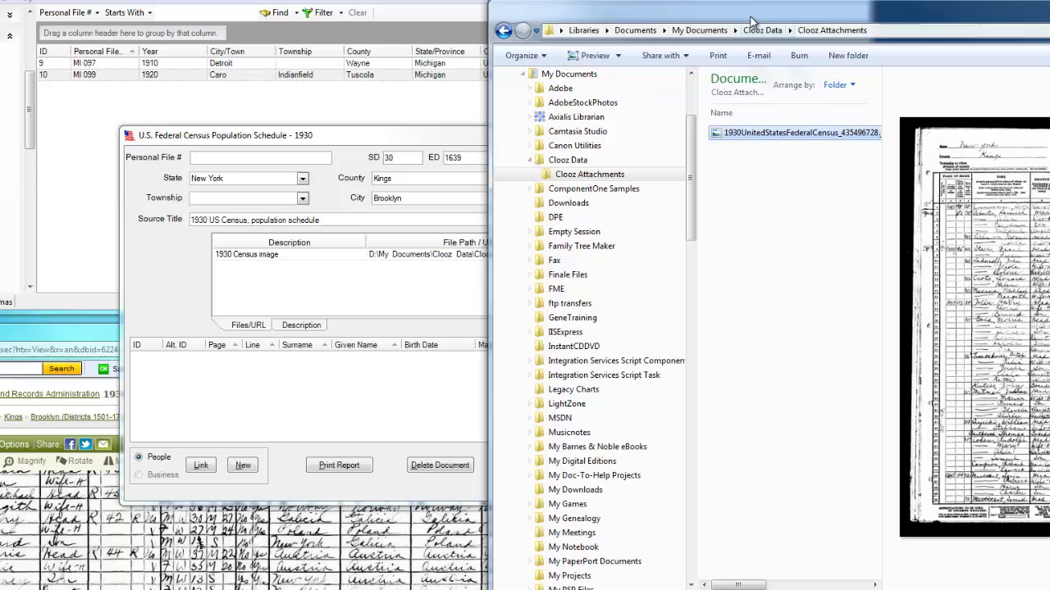
# - Drag the 1930 census JPG from Explorer into the form's file list, then close Explorer
pyautogui.moveTo(751, 22); pyautogui.dragTo(861, 40)
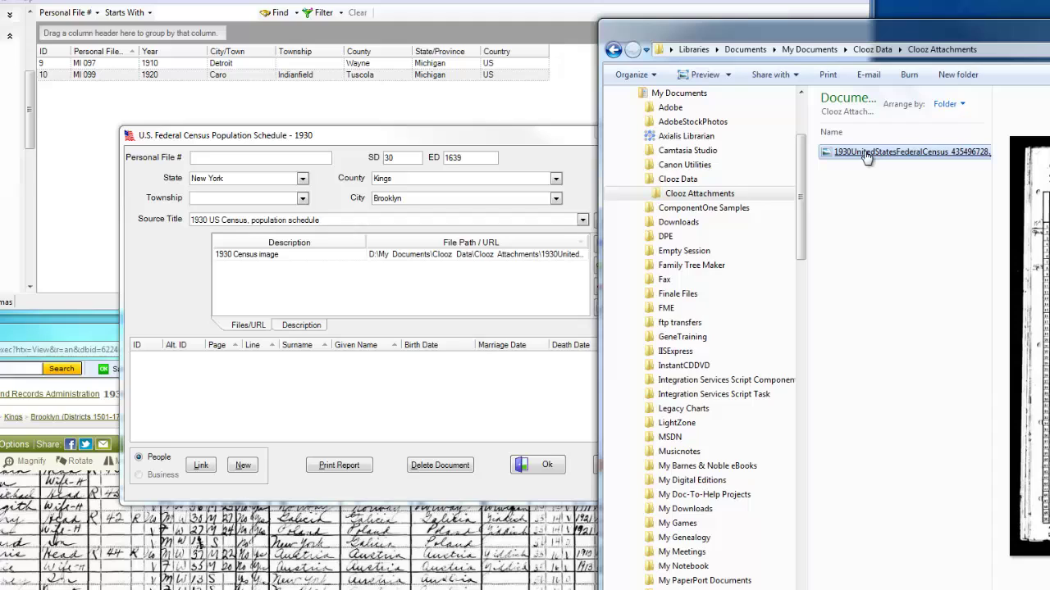
pyautogui.moveTo(866, 156); pyautogui.dragTo(422, 292)
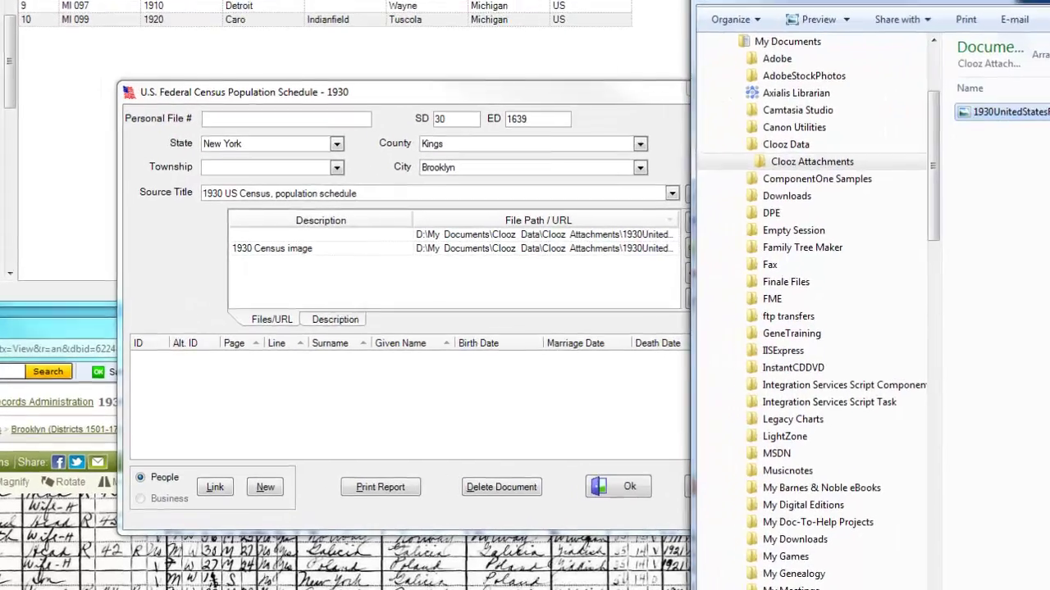
pyautogui.hotkey('alt', 'F4')
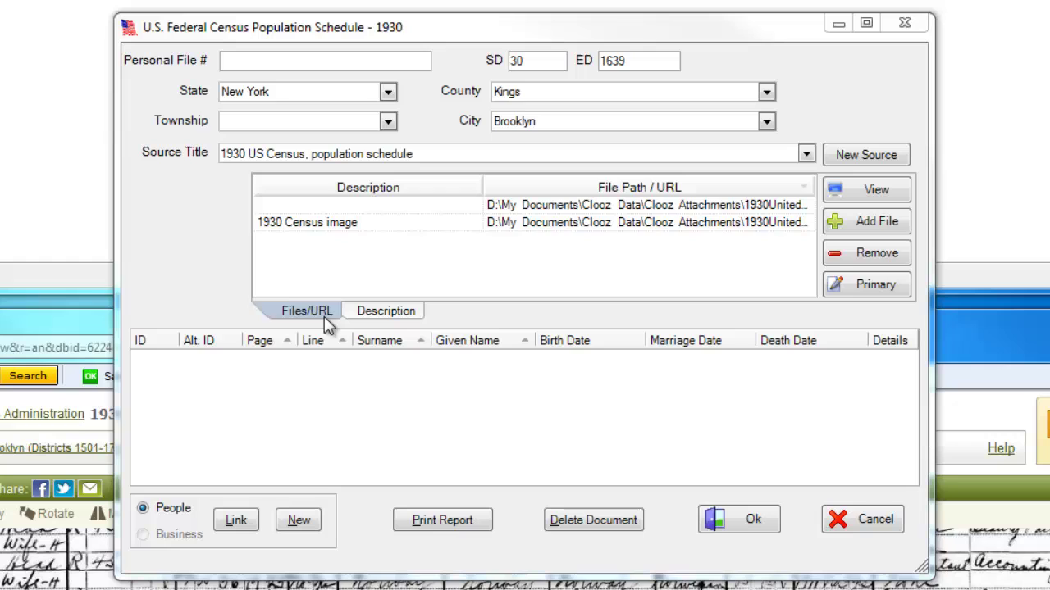
# - Remove the undescribed duplicate file and make '1930 Census image' the primary attachment
pyautogui.click(574, 204)
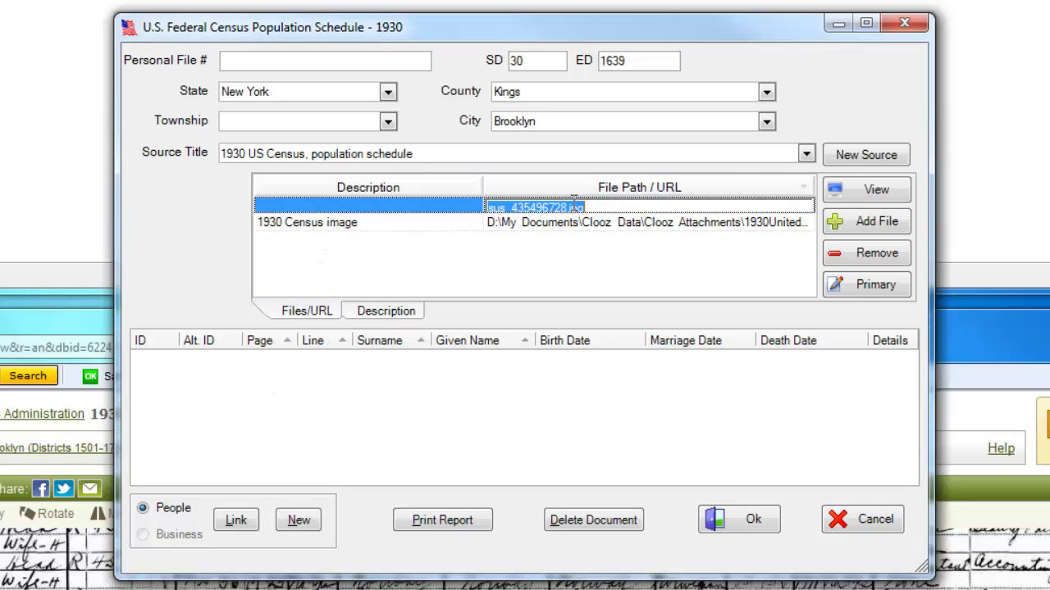
pyautogui.click(877, 253)
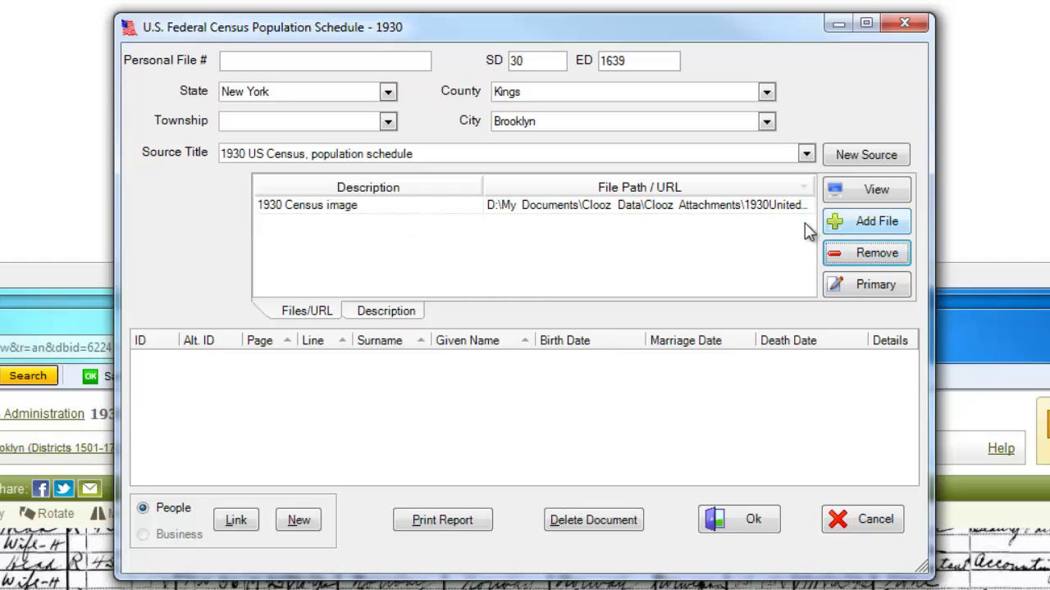
pyautogui.click(726, 206)
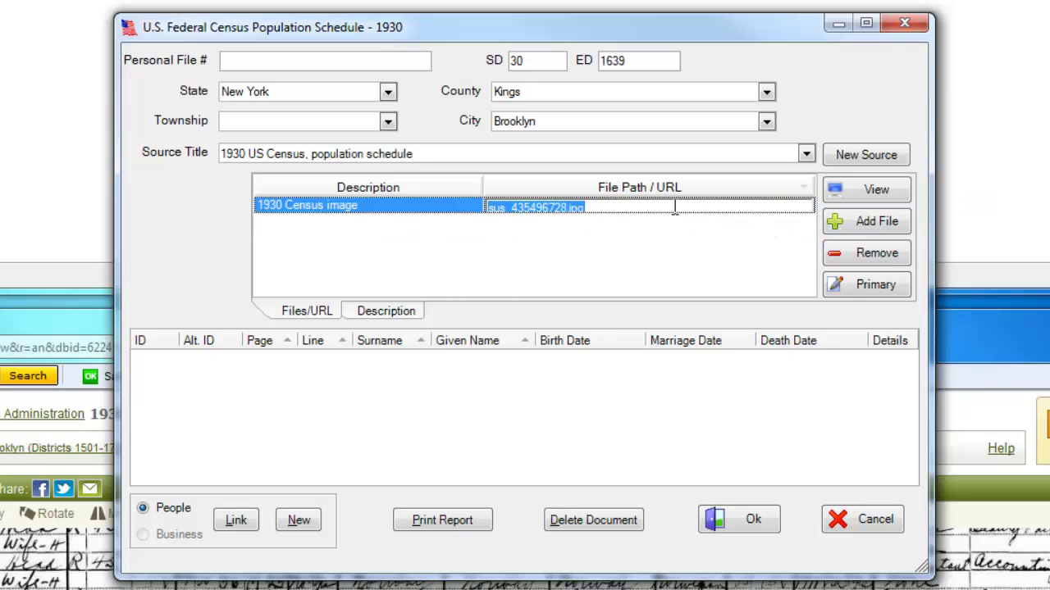
pyautogui.click(392, 207)
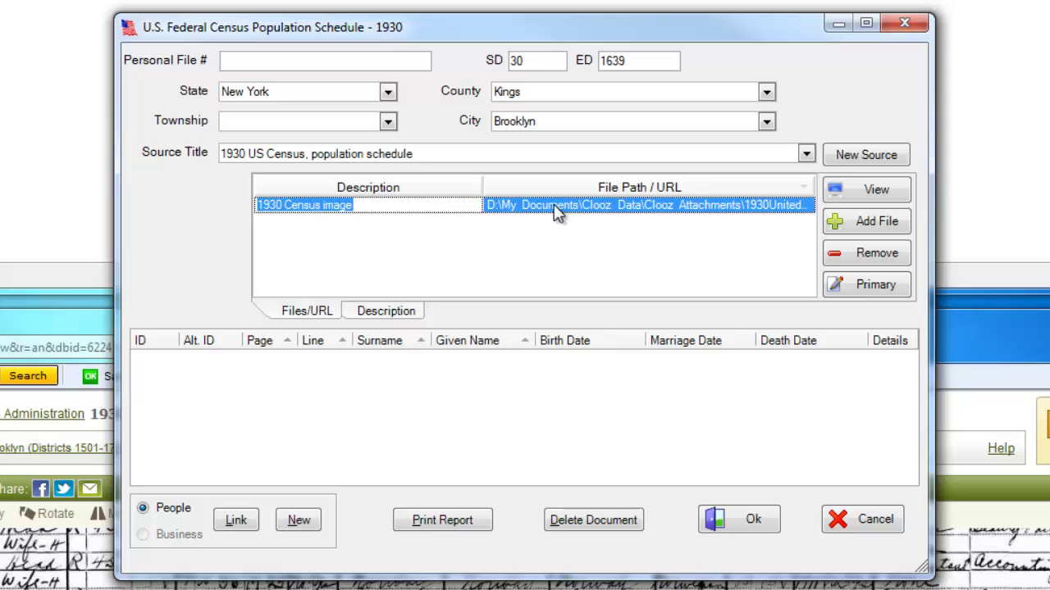
pyautogui.click(851, 283)
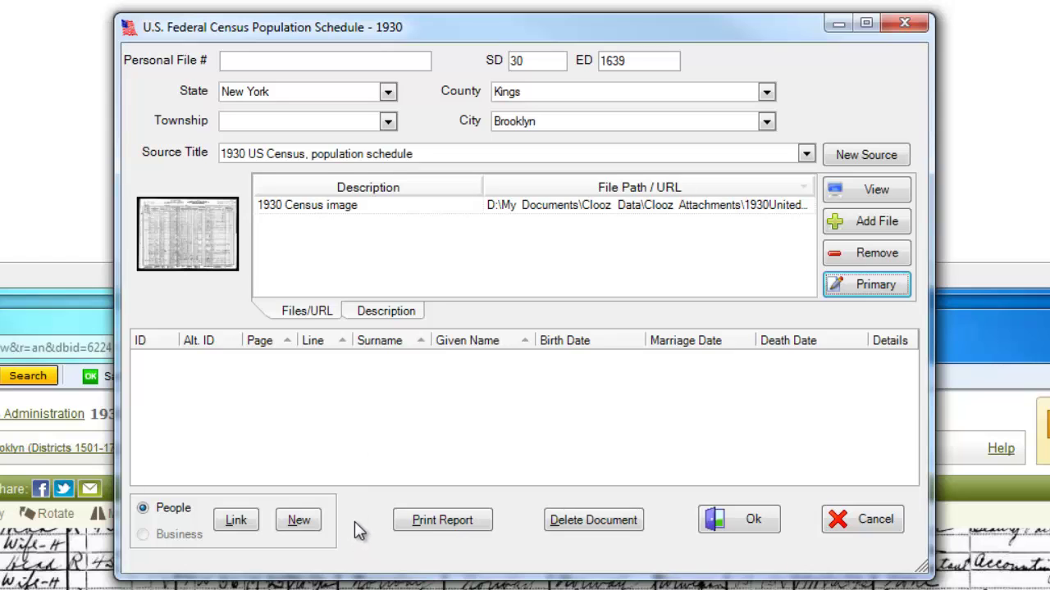
pyautogui.click(295, 538)
pyautogui.click(301, 525)
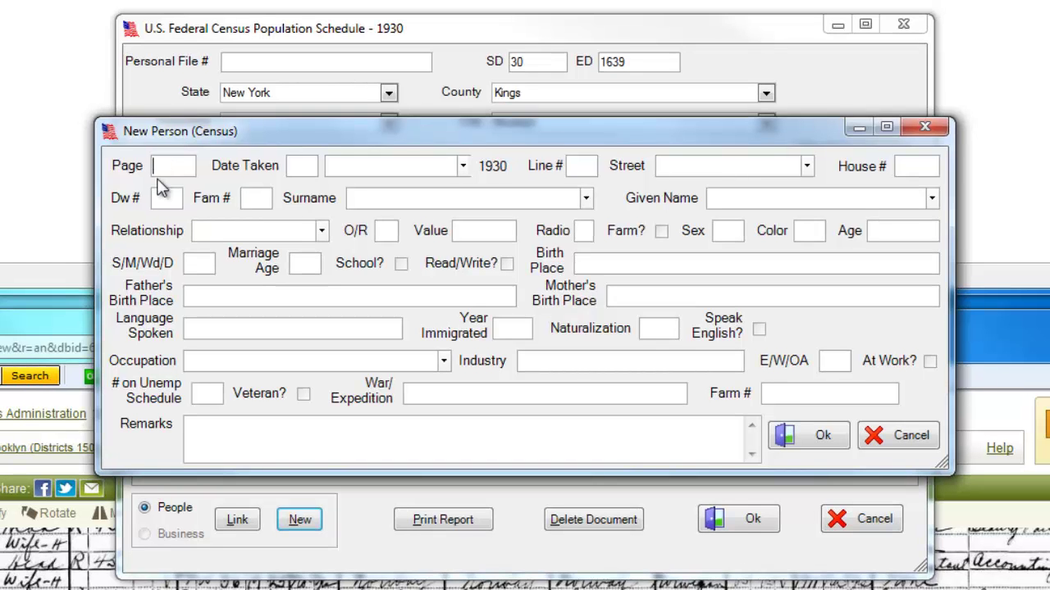
pyautogui.write('17A')
pyautogui.press('Tab')
pyautogui.write('15')
pyautogui.press('Tab')
pyautogui.write('April')
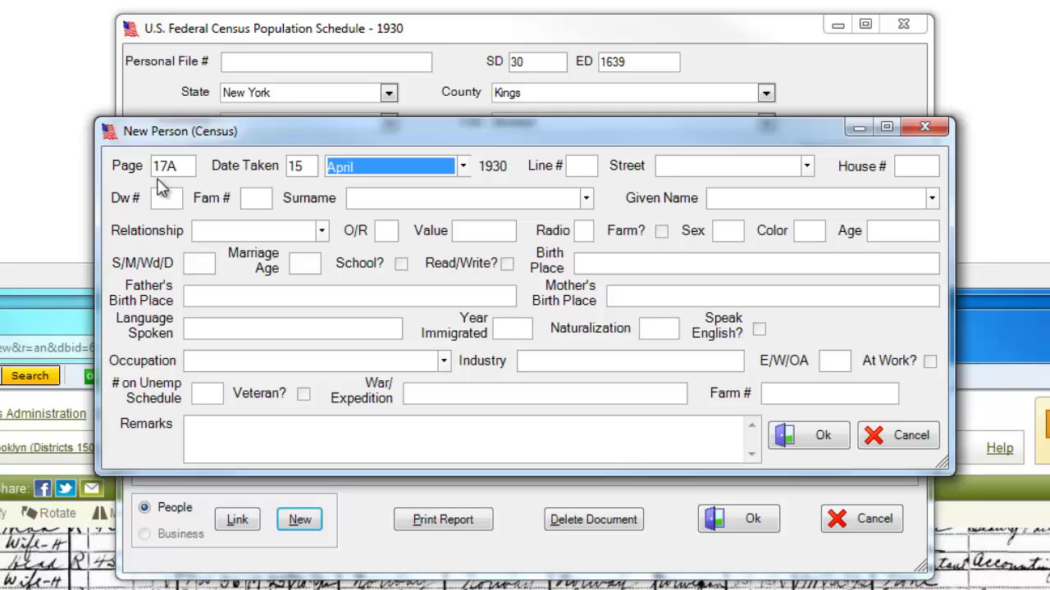
pyautogui.press('Tab')
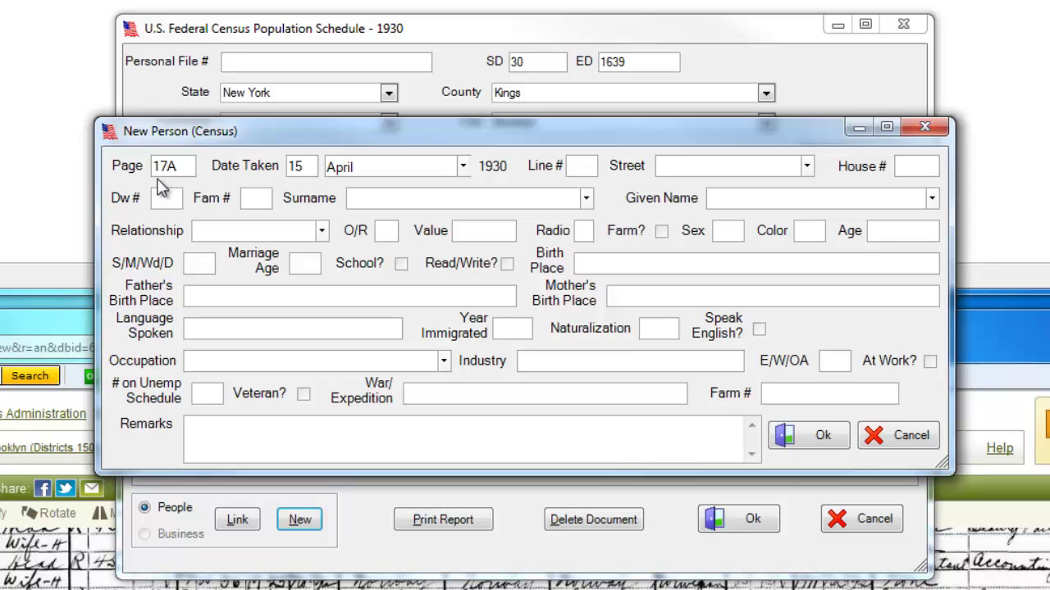
pyautogui.write('20')
pyautogui.press('Tab')
pyautogui.write('E')
pyautogui.press('BackSpace')
pyautogui.press('BackSpace')
pyautogui.write('35th Stree')
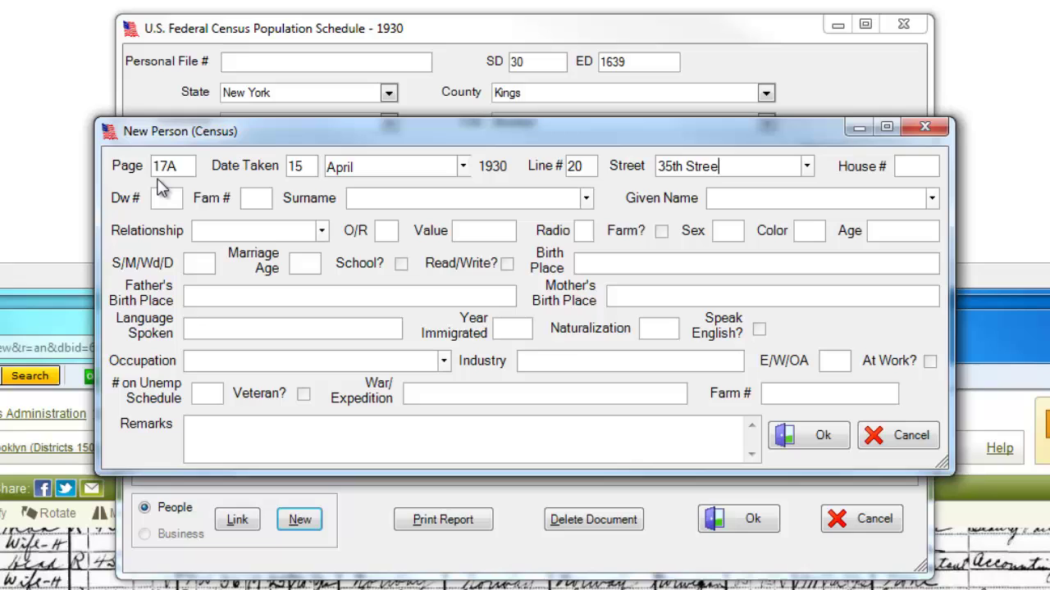
pyautogui.write('t')
pyautogui.press('Tab')
pyautogui.write('1419')
pyautogui.press('Tab')
pyautogui.write('113')
pyautogui.press('Tab')
pyautogui.write('314')
pyautogui.press('Tab')
pyautogui.write('Gold')
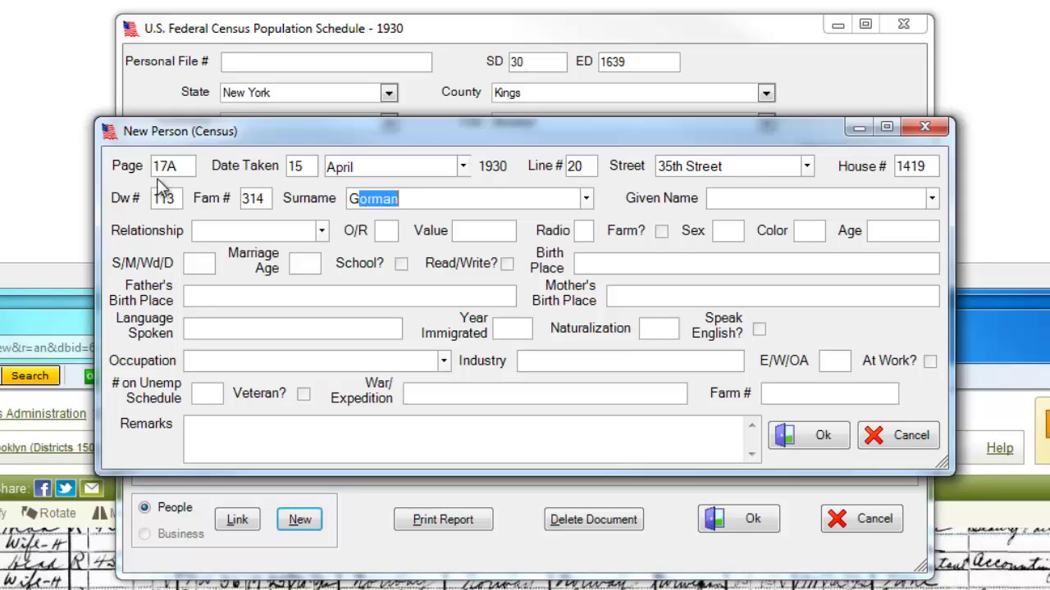
pyautogui.press('Tab')
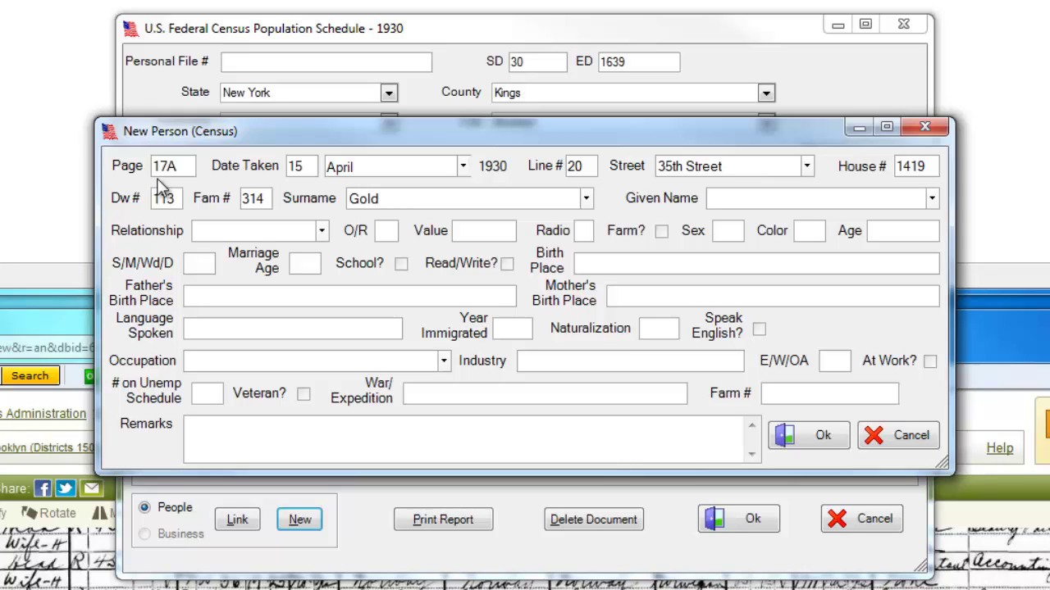
pyautogui.write('Morris')
pyautogui.press('Tab')
pyautogui.write('Head')
pyautogui.press('Tab')
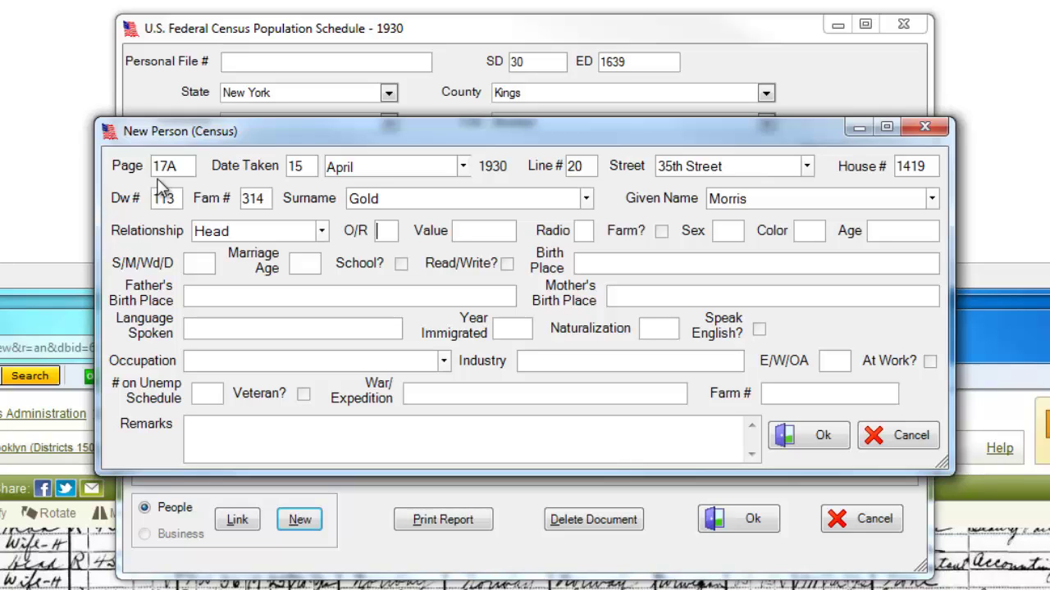
pyautogui.write('R')
pyautogui.press('Tab')
pyautogui.write('44')
pyautogui.press('Tab')
pyautogui.write('R')
pyautogui.write('M')
pyautogui.press('Tab')
pyautogui.write('W')
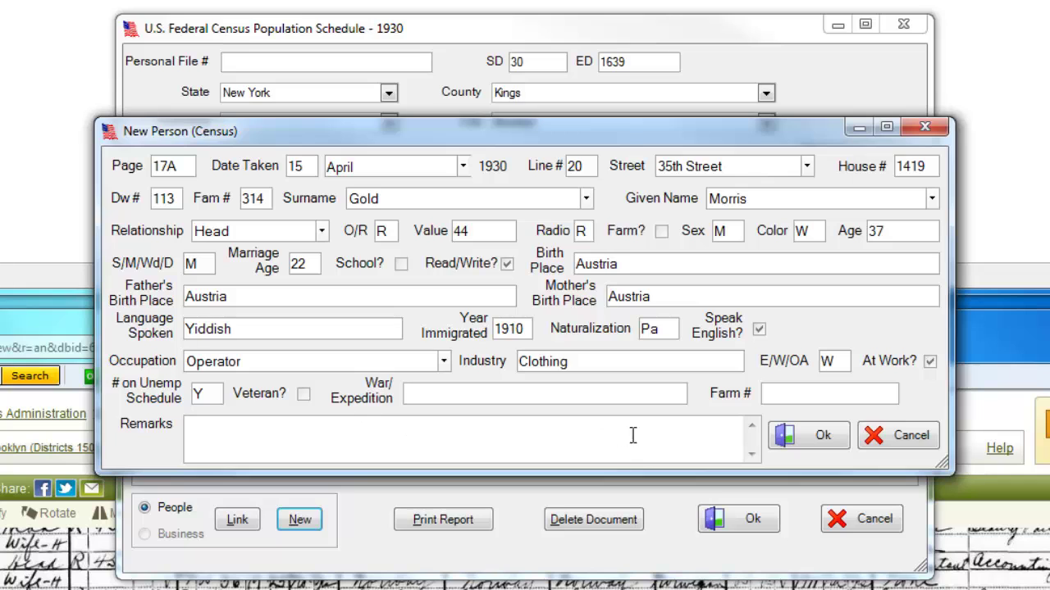
pyautogui.click(810, 441)
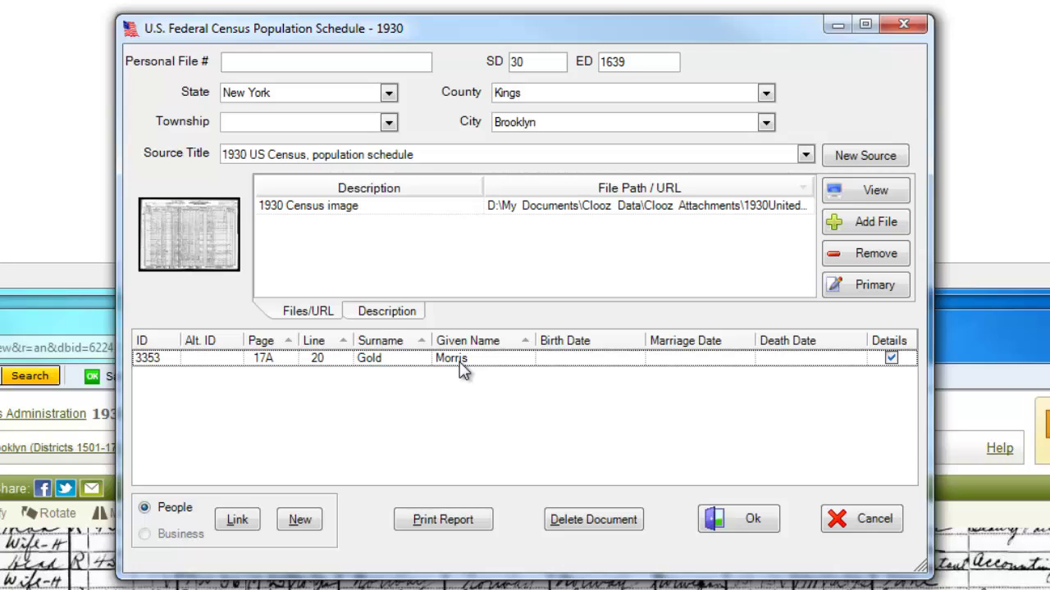
pyautogui.click(300, 522)
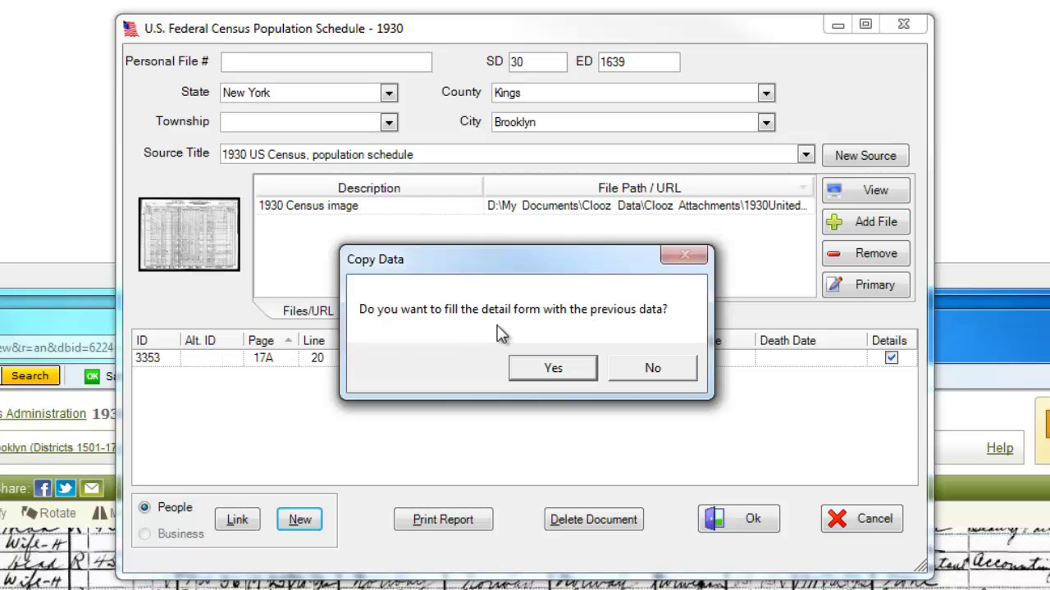
pyautogui.click(545, 368)
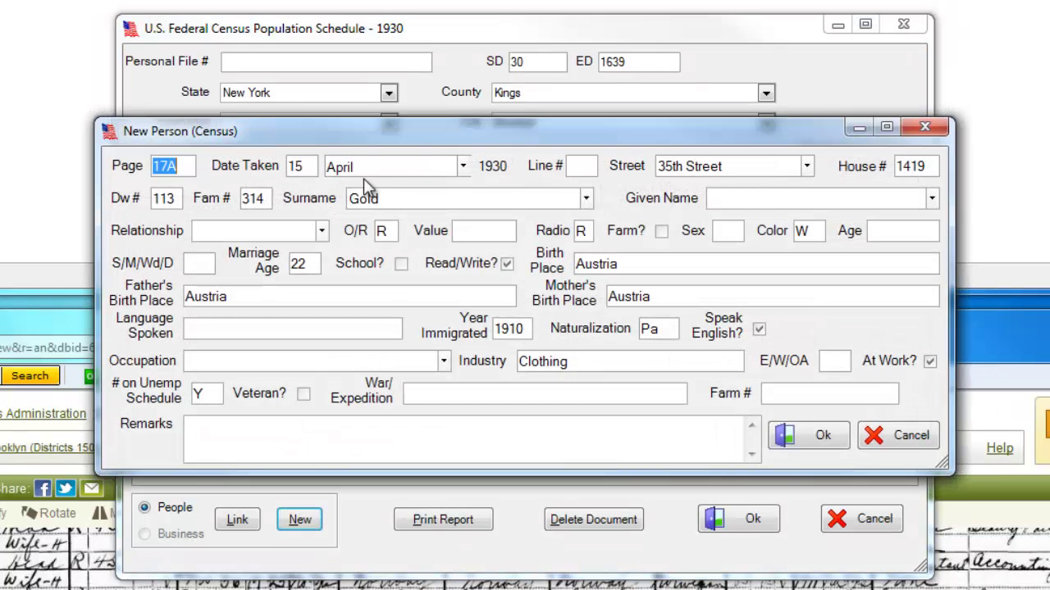
pyautogui.click(574, 167)
pyautogui.write('21')
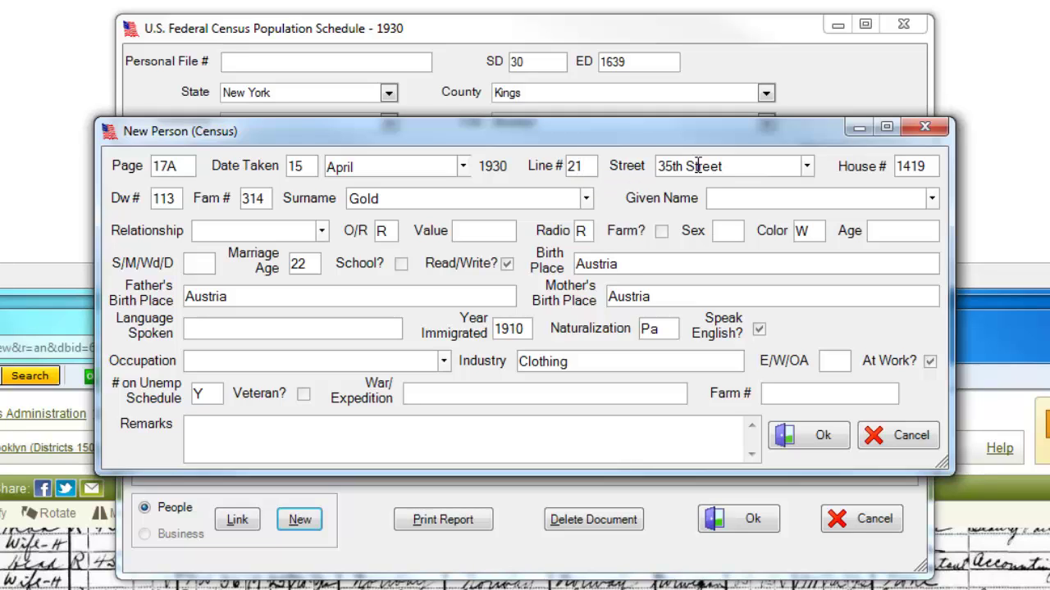
pyautogui.click(721, 201)
pyautogui.write('Tillie')
pyautogui.write('Wife')
pyautogui.press('Tab')
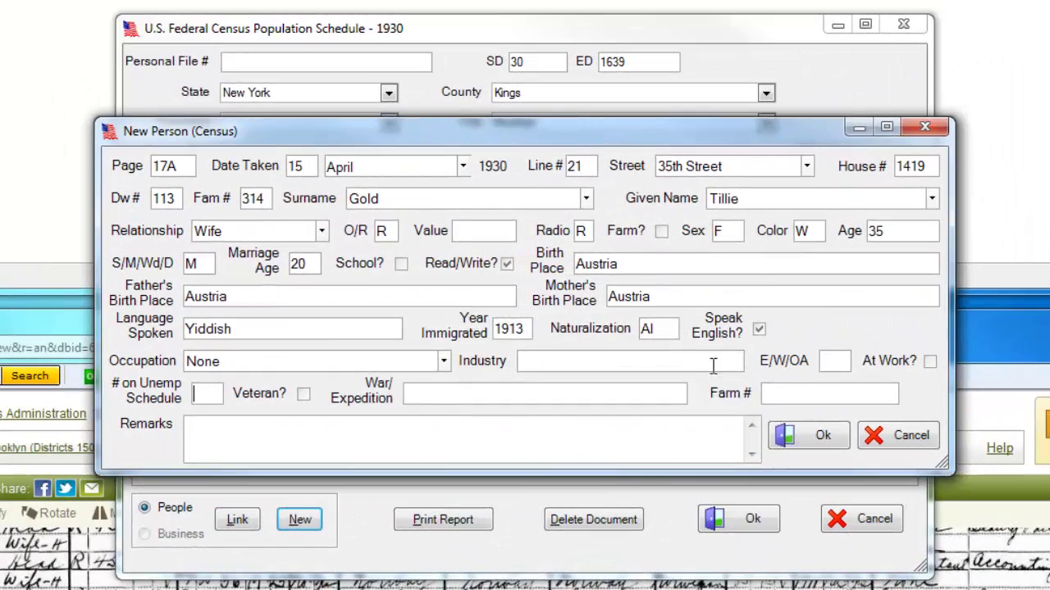
pyautogui.click(824, 439)
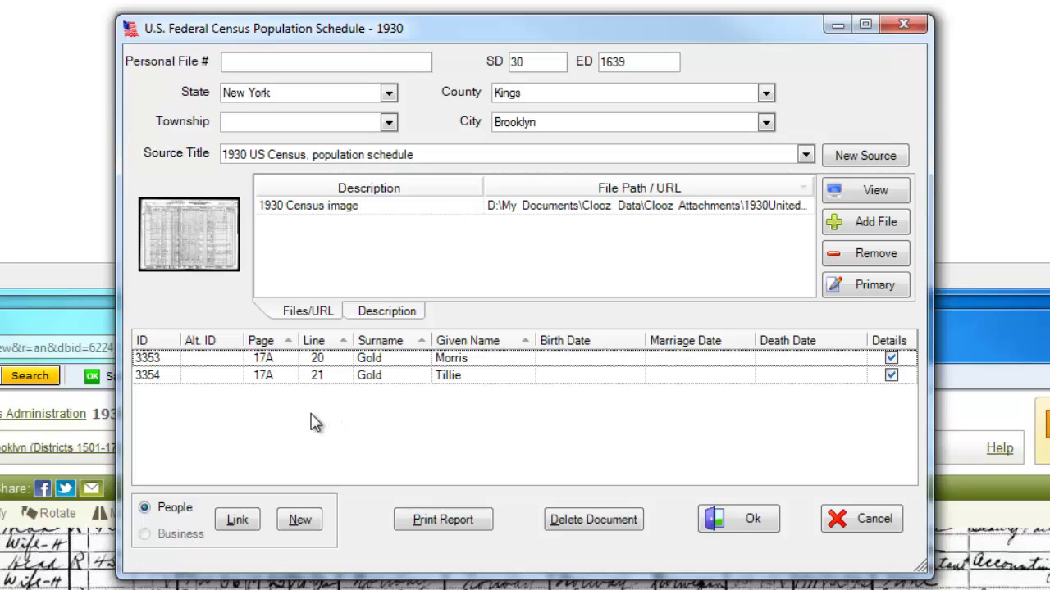
pyautogui.click(239, 520)
pyautogui.click(240, 529)
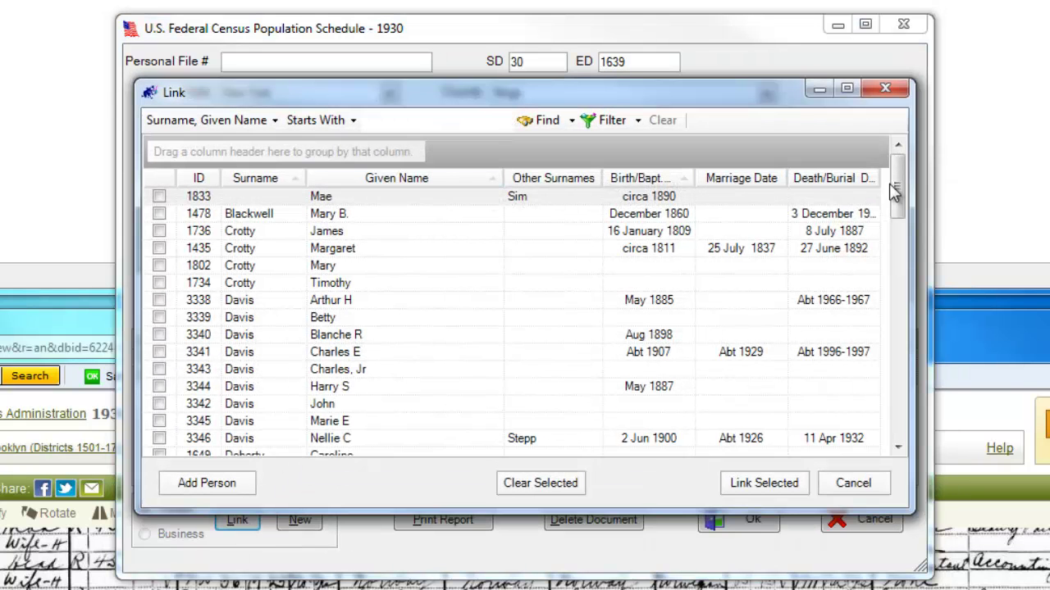
pyautogui.moveTo(898, 187); pyautogui.dragTo(897, 297)
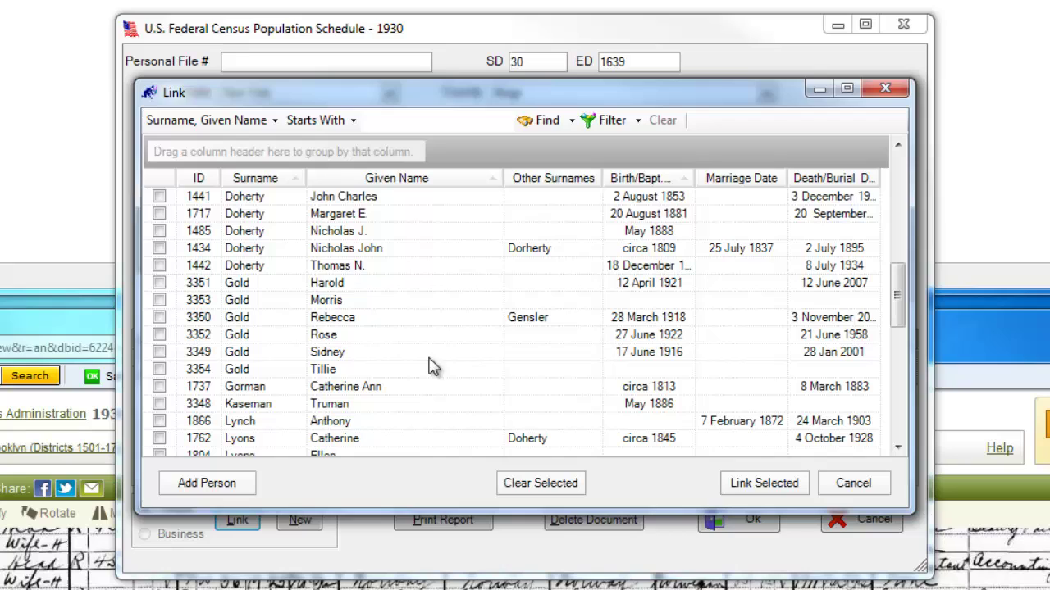
pyautogui.click(343, 354)
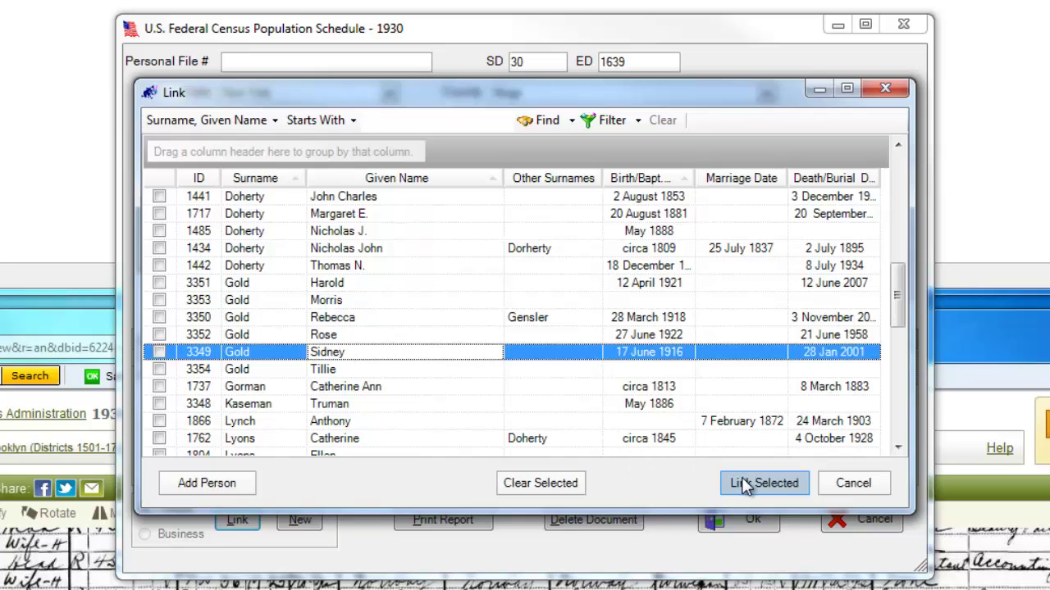
pyautogui.click(159, 352)
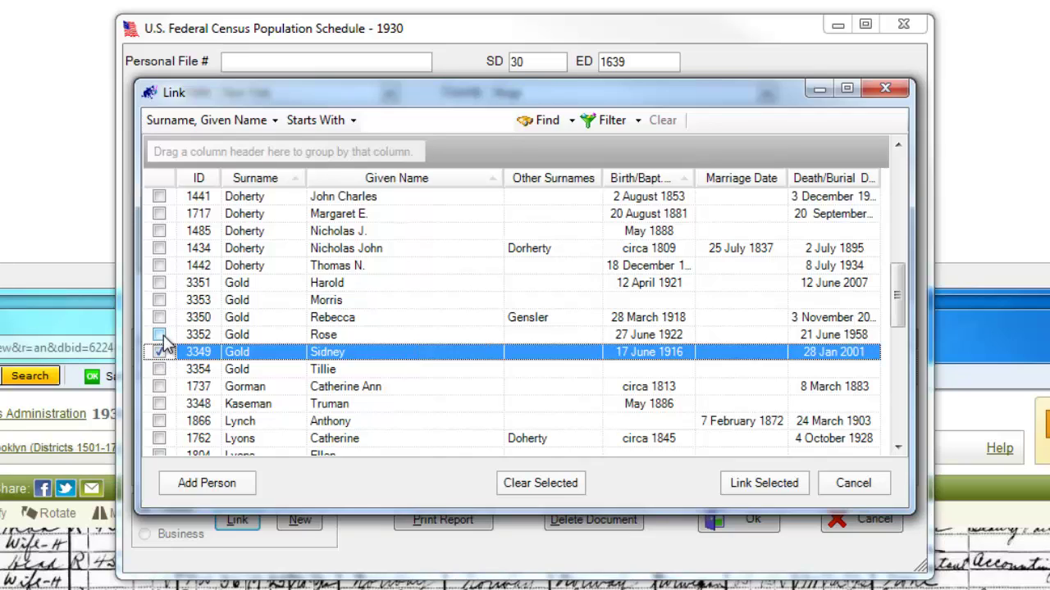
pyautogui.click(160, 335)
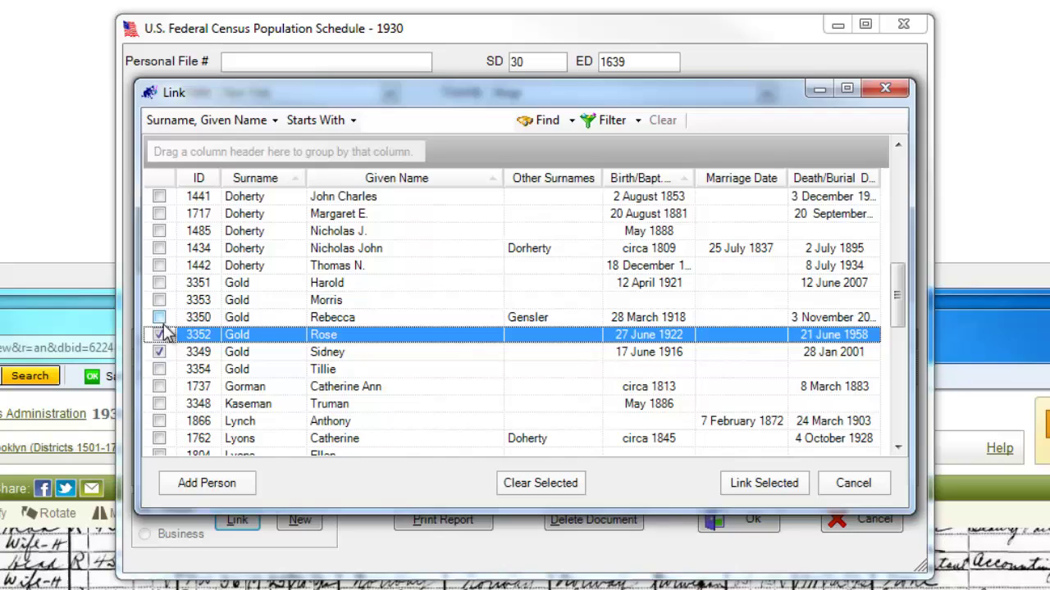
pyautogui.click(161, 316)
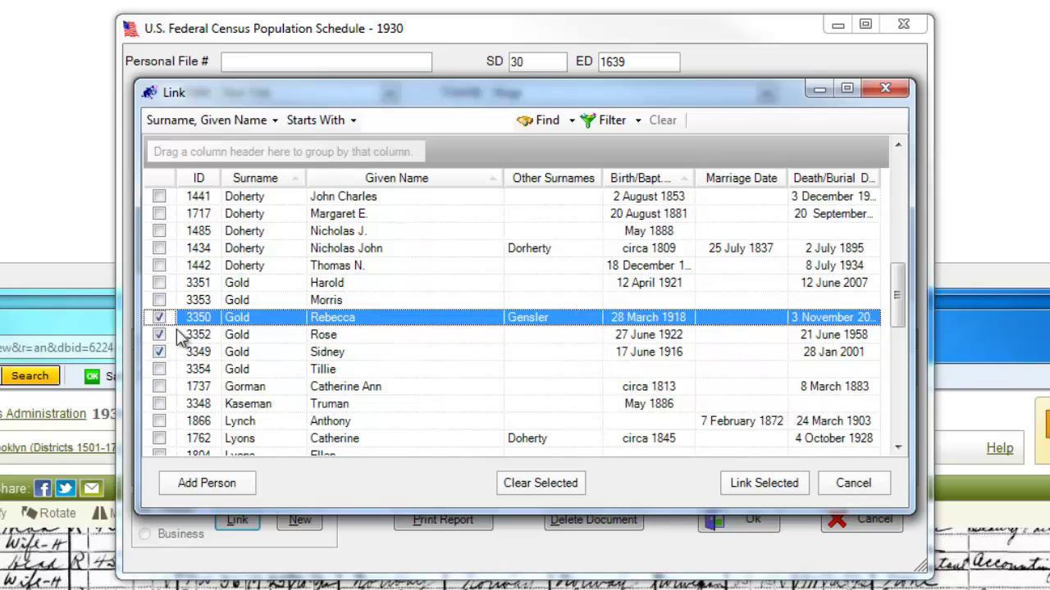
pyautogui.click(162, 283)
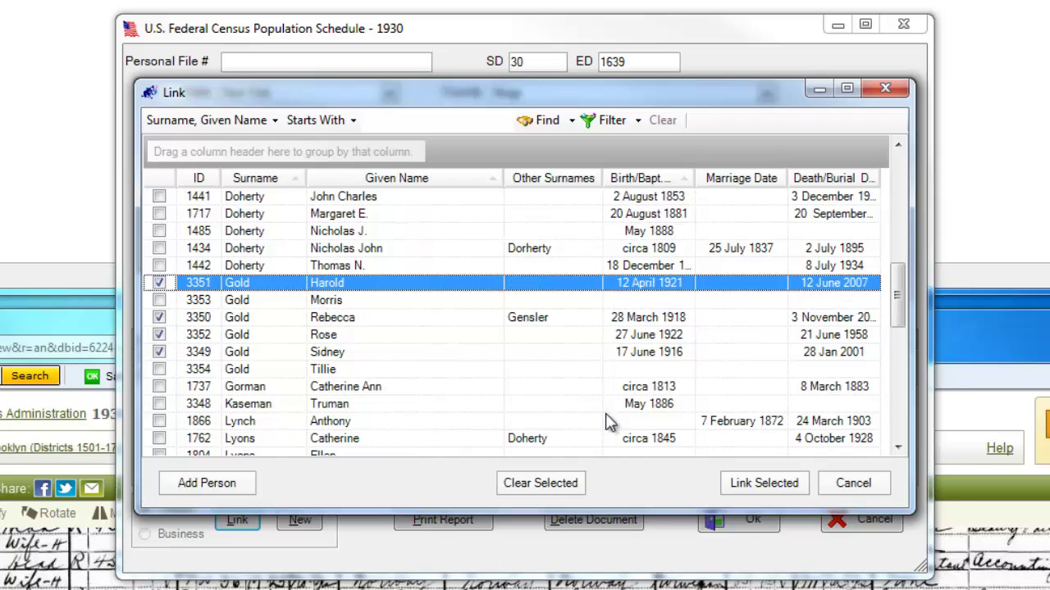
pyautogui.click(742, 484)
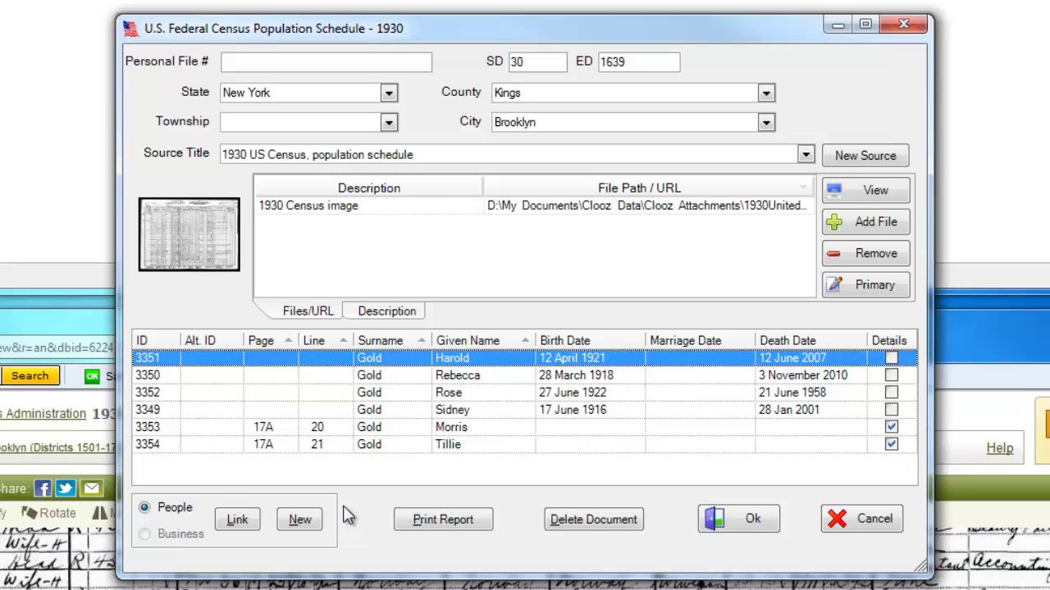
pyautogui.click(708, 410)
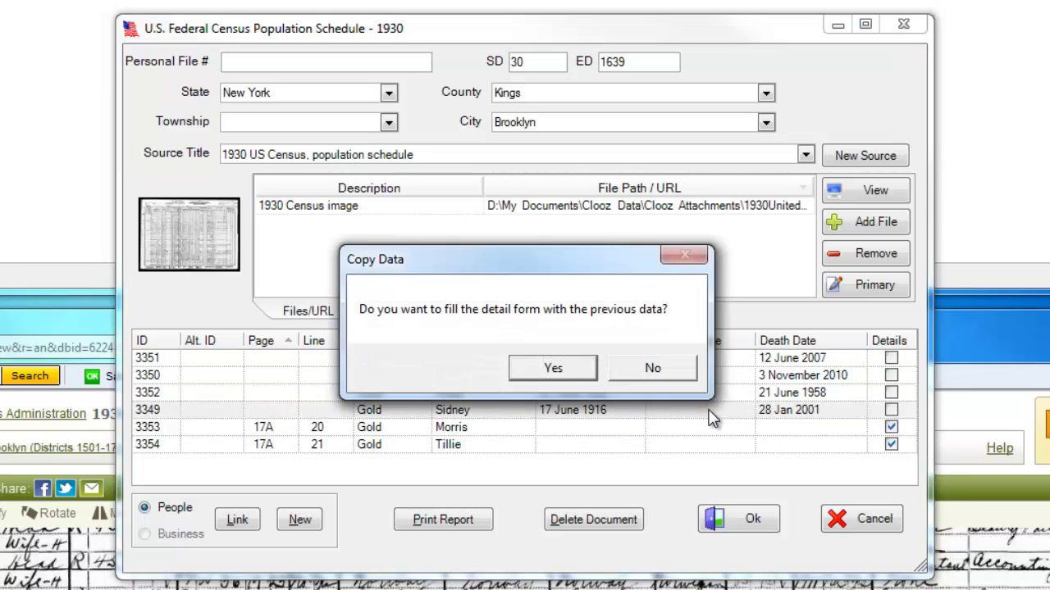
pyautogui.click(570, 364)
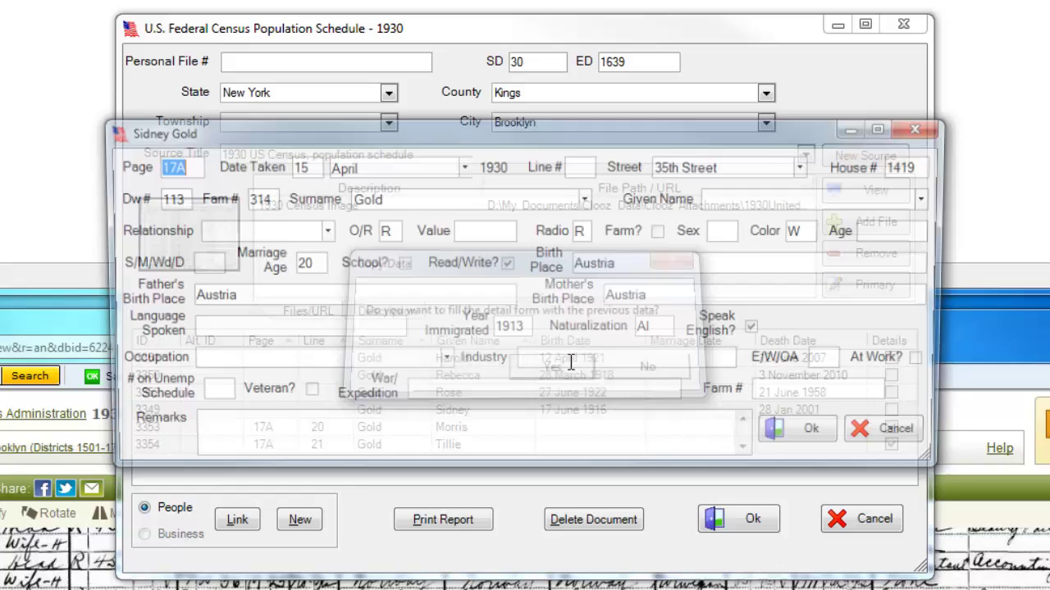
pyautogui.click(569, 166)
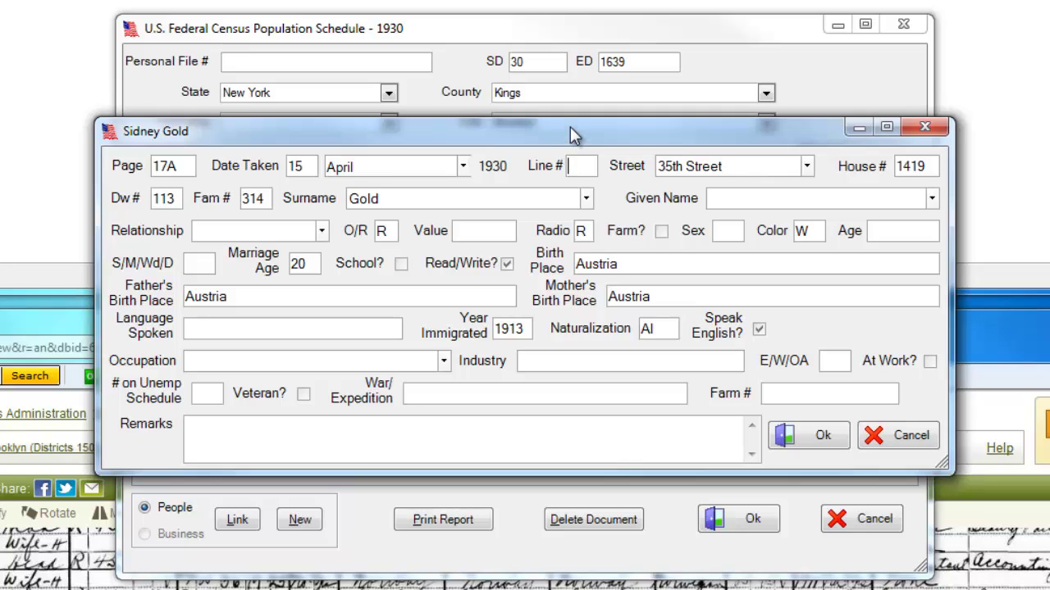
pyautogui.click(728, 198)
pyautogui.write('Sidney')
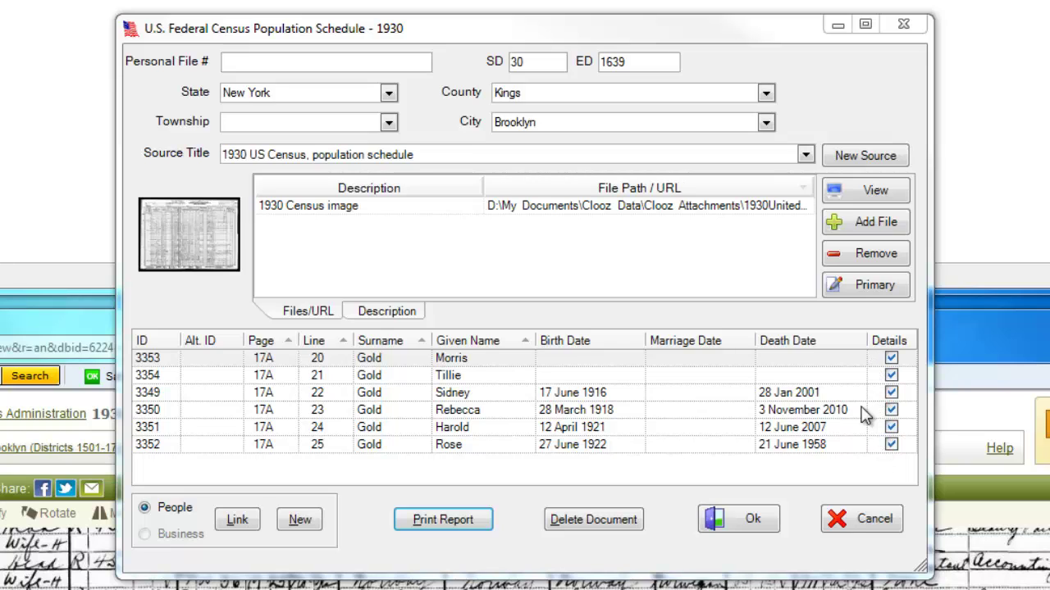
pyautogui.click(460, 520)
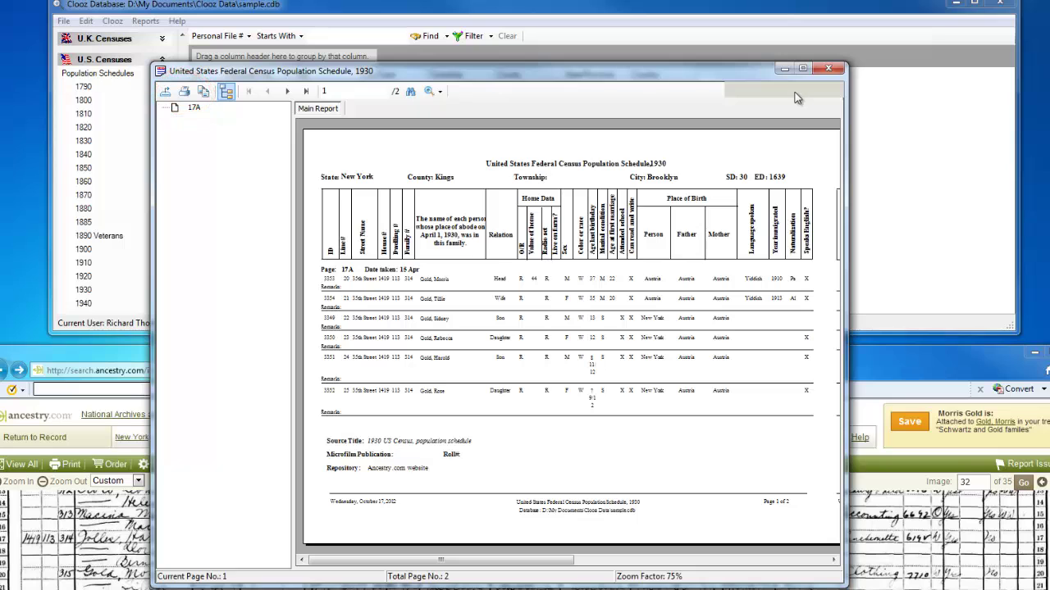
pyautogui.click(830, 68)
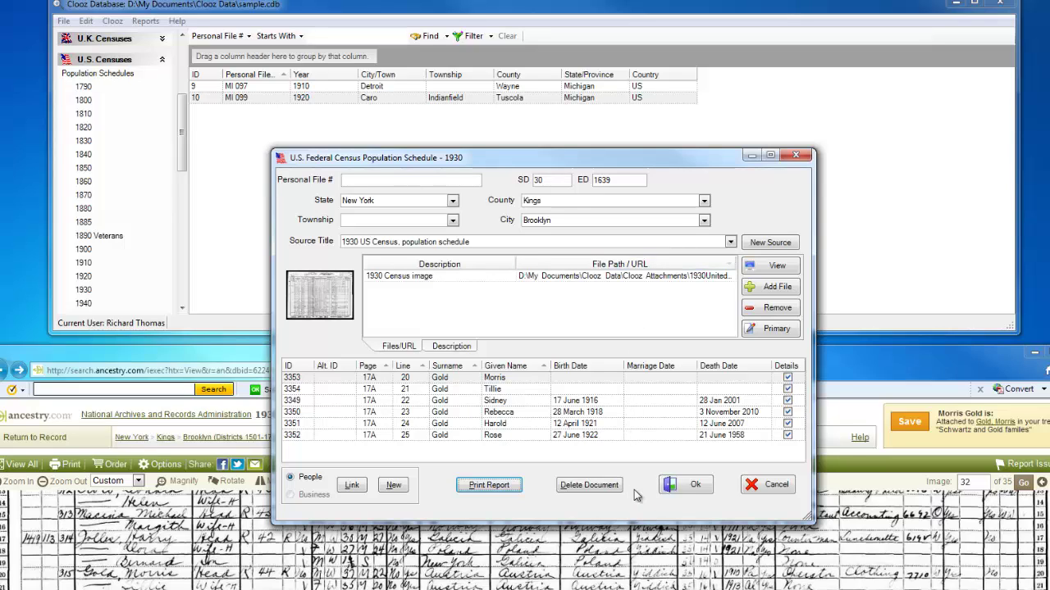
# - Save the 1930 Brooklyn census record and make the main database window taller
pyautogui.click(693, 486)
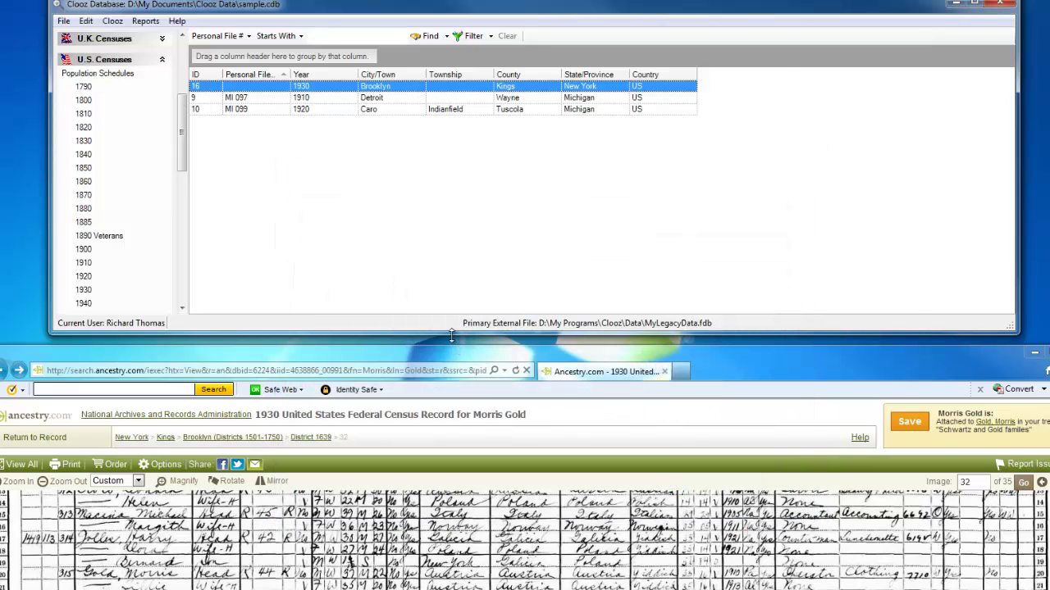
pyautogui.moveTo(452, 335); pyautogui.dragTo(451, 589)
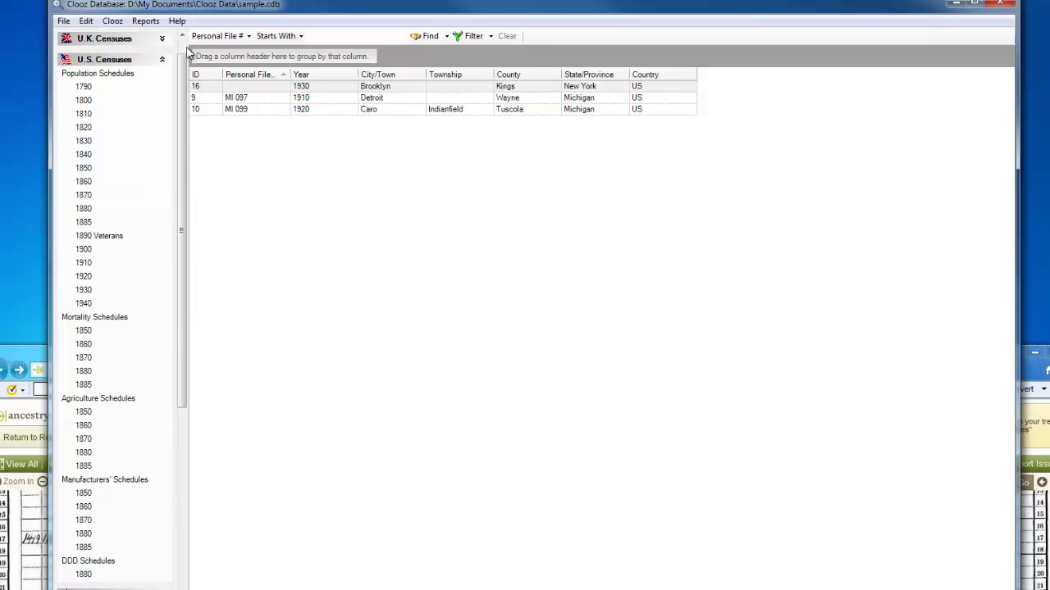
pyautogui.scroll(5, 115, 39)
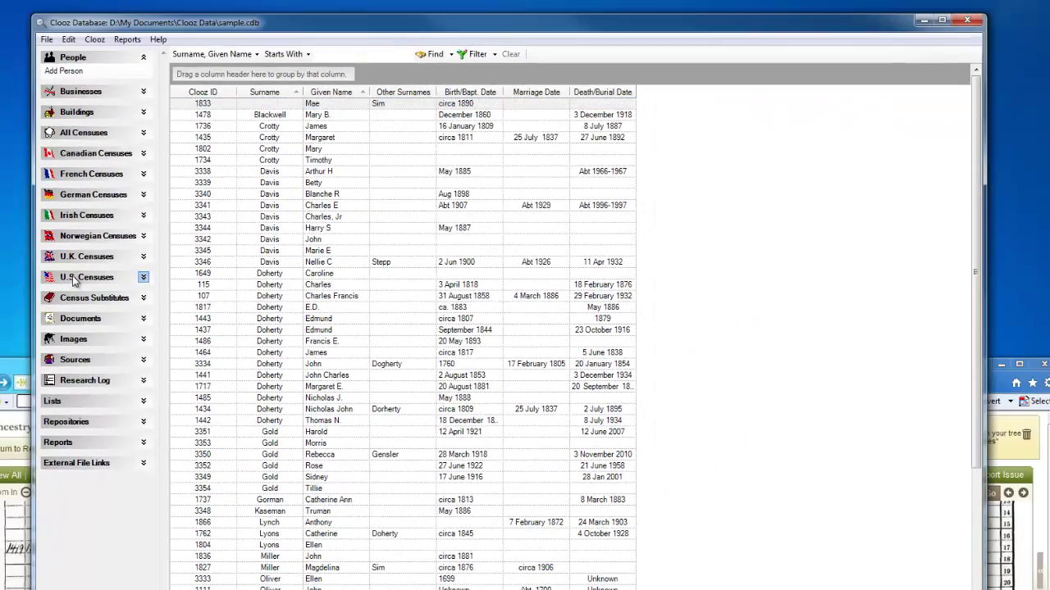
# - Expand U.S. Censuses and open the saved 1930 Brooklyn census record
pyautogui.click(72, 276)
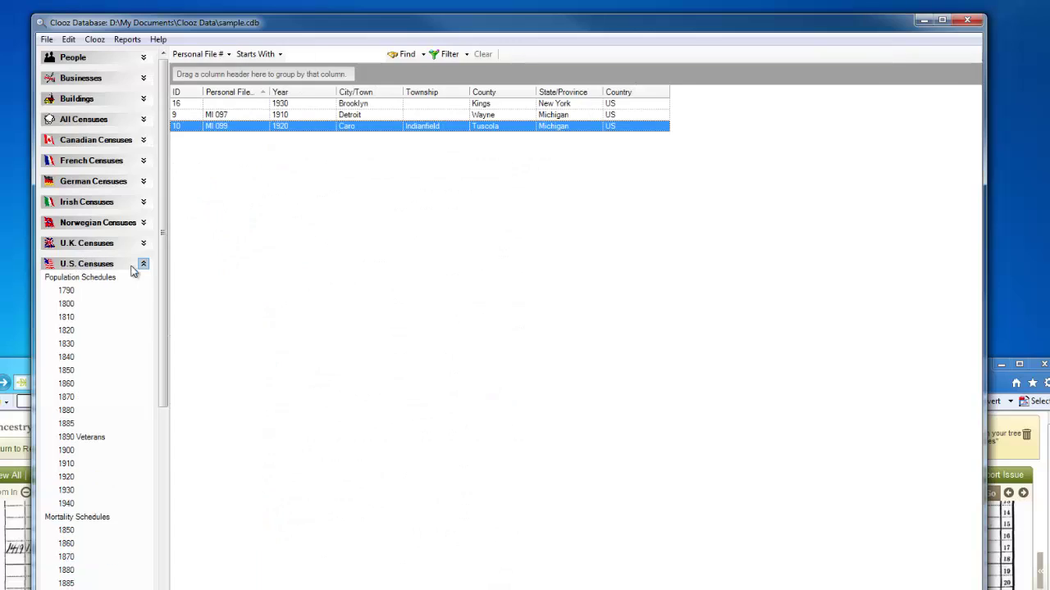
pyautogui.click(310, 105)
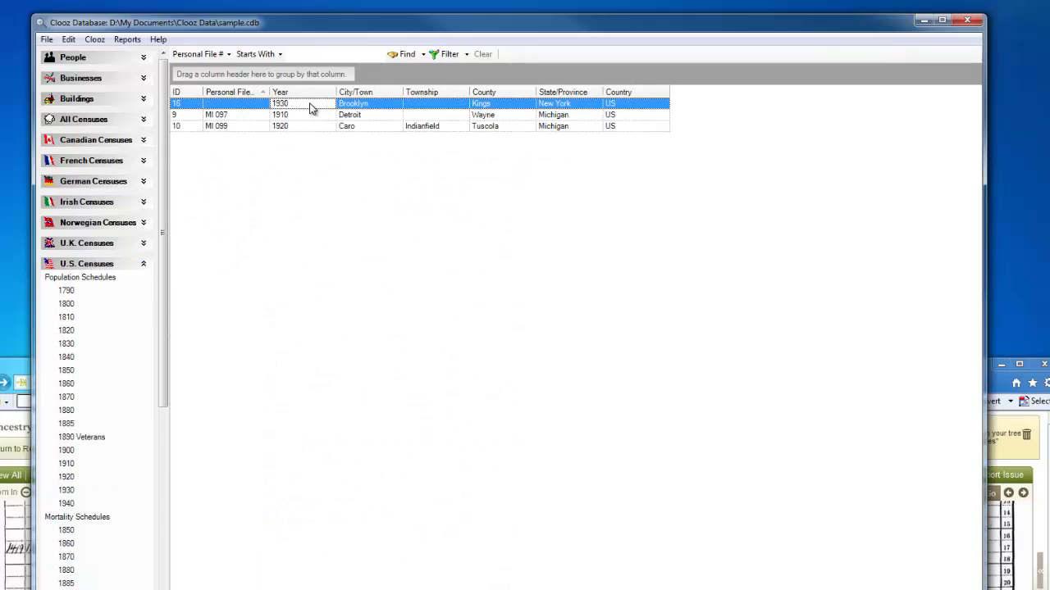
pyautogui.doubleClick(352, 105)
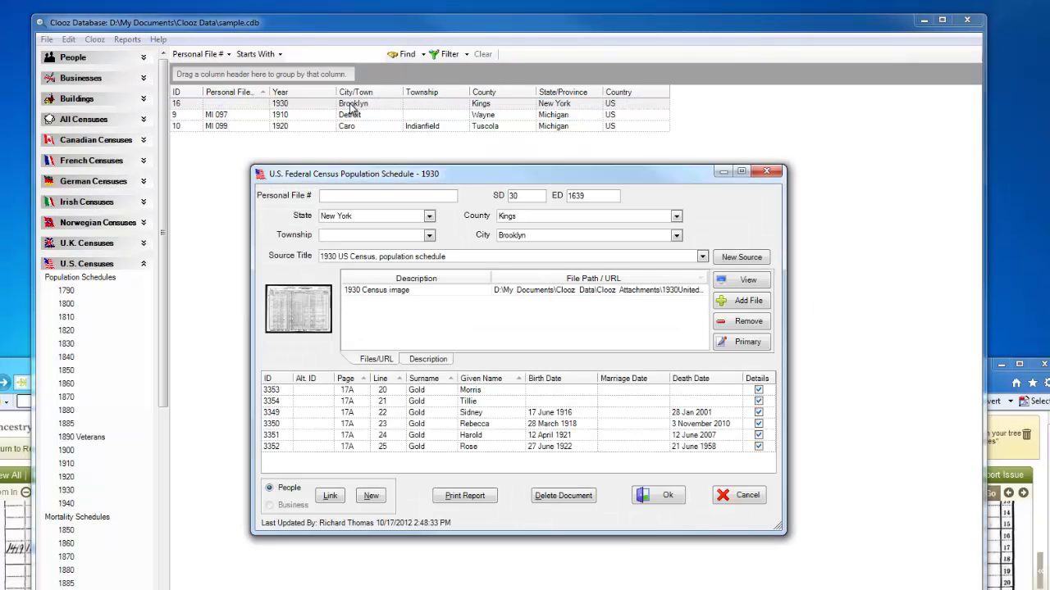